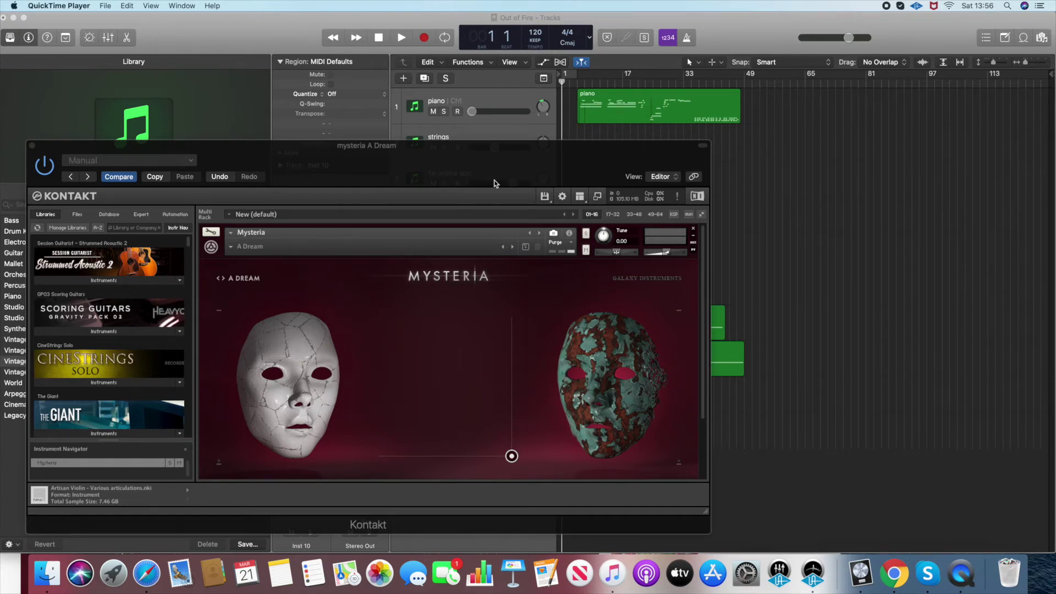
Bring Logic forward, move the Kontakt window up-right and scroll down the Libraries list
{"action": "left_click", "coordinate": [496, 165]}
{"action": "left_click_drag", "start_coordinate": [495, 165], "coordinate": [573, 143]}
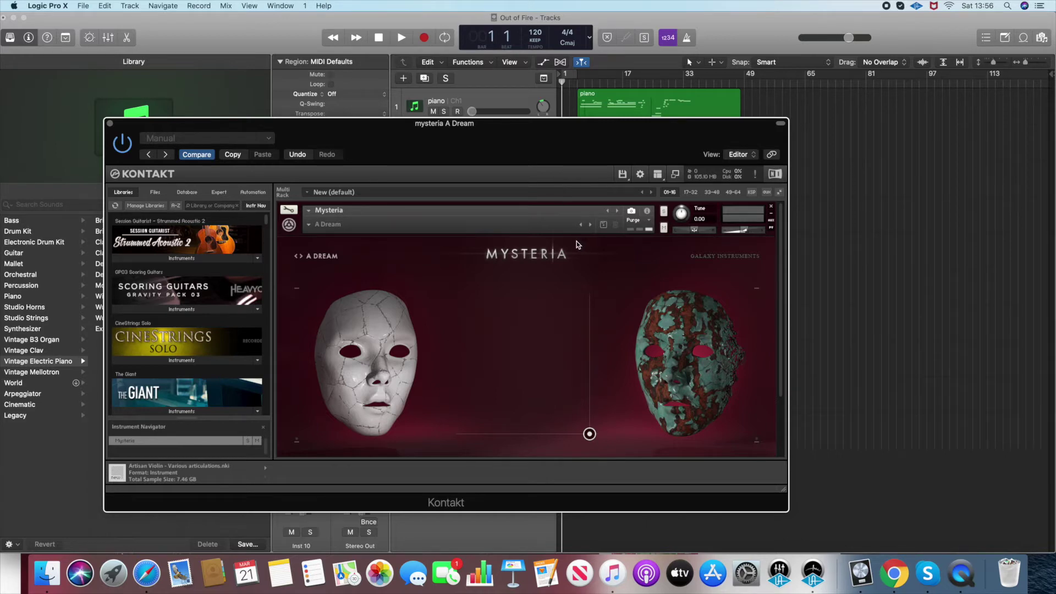
{"action": "left_click_drag", "start_coordinate": [498, 138], "coordinate": [546, 103]}
{"action": "scroll", "coordinate": [270, 295], "scroll_direction": "down", "scroll_amount": 1}
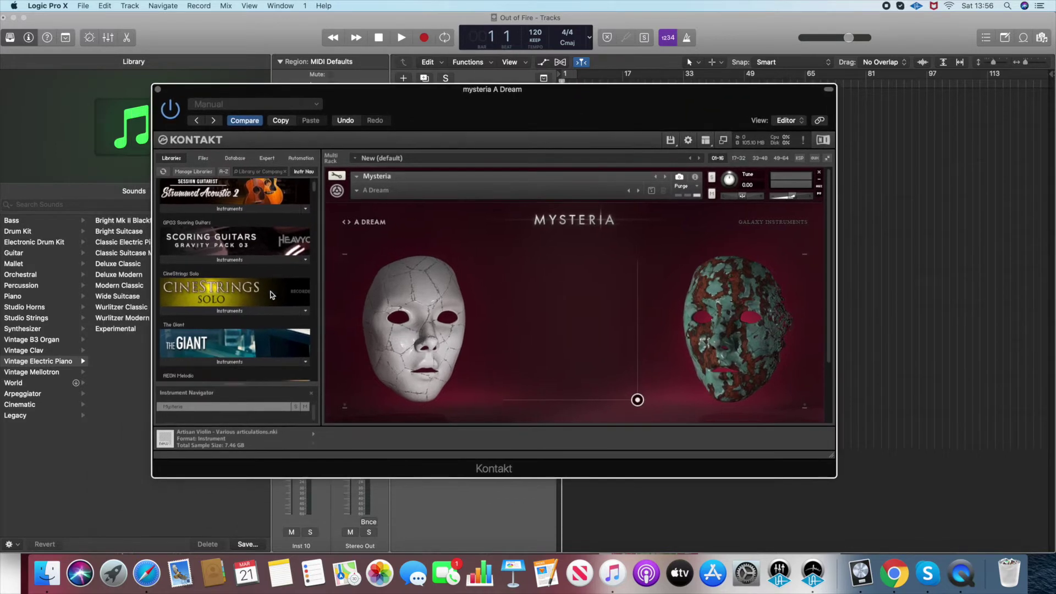
{"action": "scroll", "coordinate": [271, 295], "scroll_direction": "down", "scroll_amount": 10}
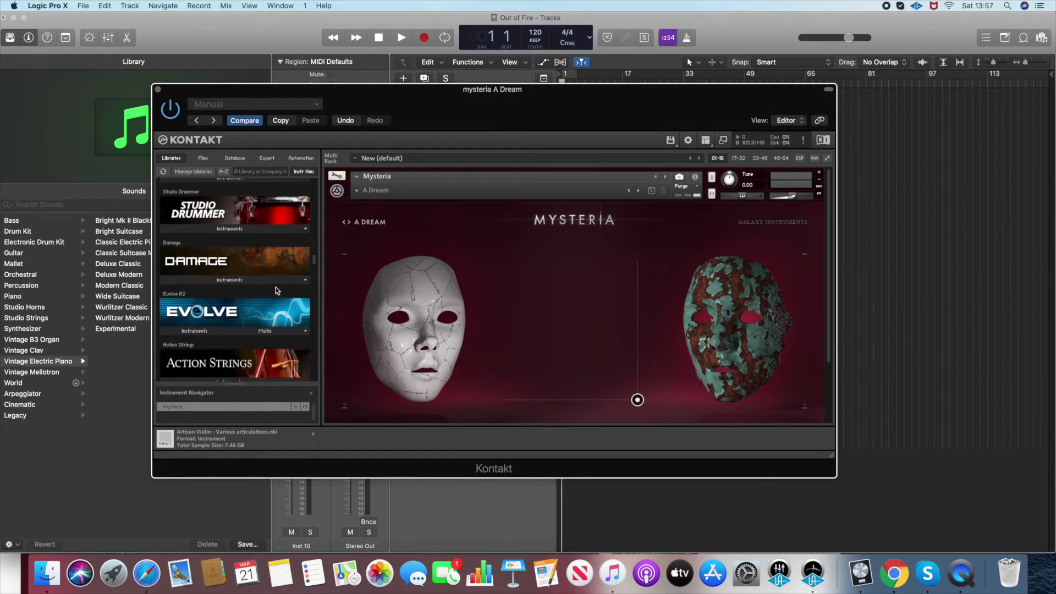
{"action": "scroll", "coordinate": [275, 287], "scroll_direction": "down", "scroll_amount": 15}
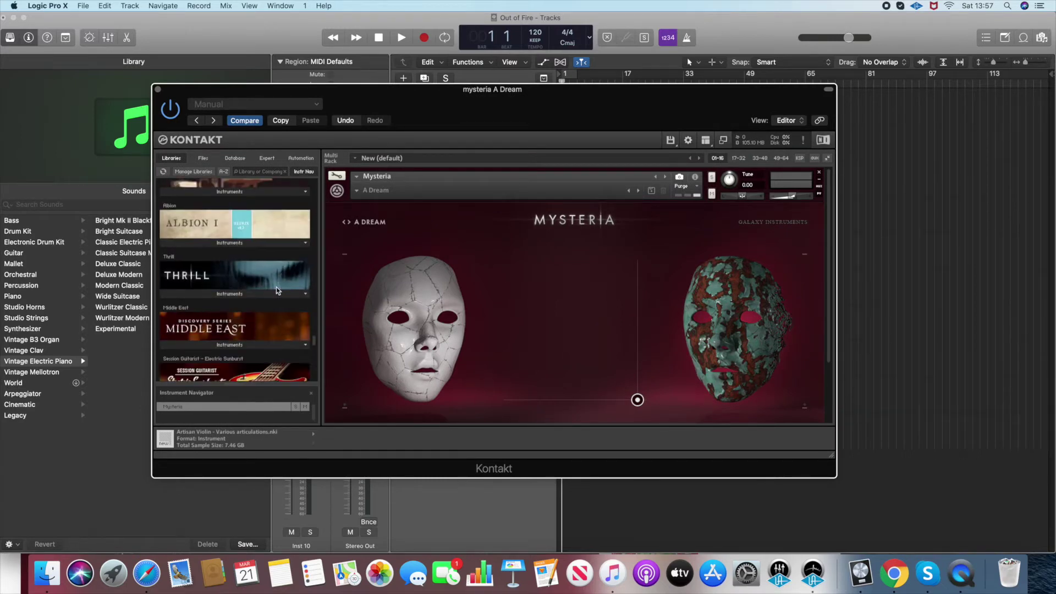
{"action": "scroll", "coordinate": [276, 286], "scroll_direction": "down", "scroll_amount": 2}
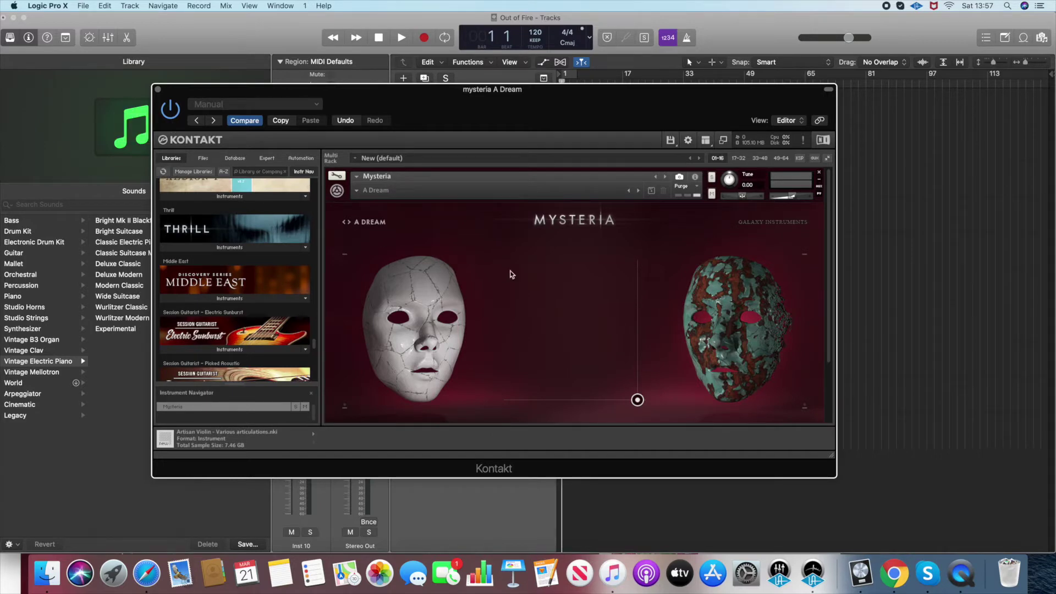
Nudge the A Dream XY blend point slightly up-left and open Mysteria's Main Presets browser
{"action": "left_click_drag", "start_coordinate": [694, 114], "coordinate": [769, 88]}
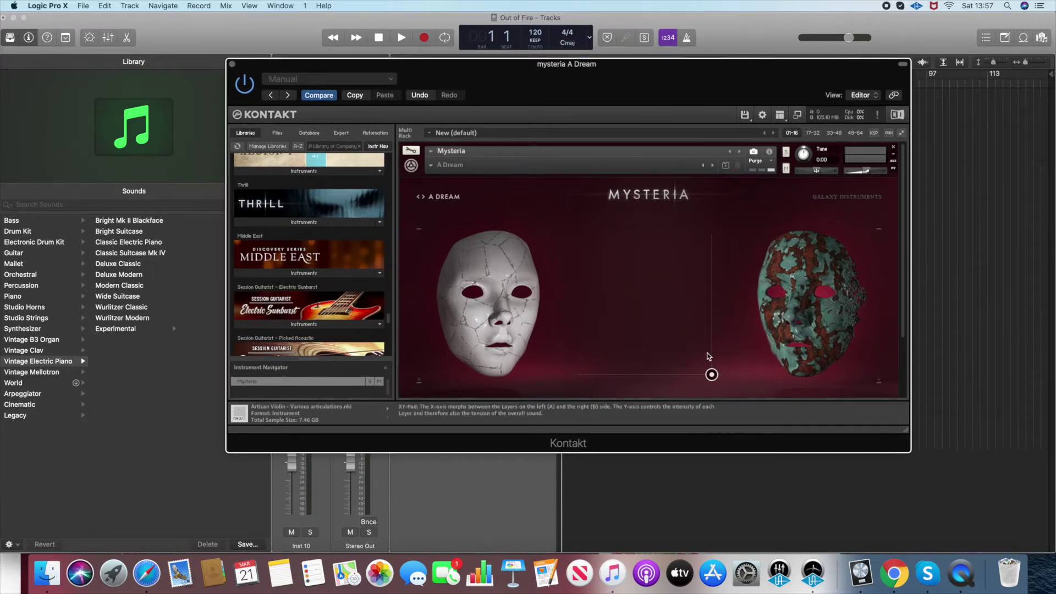
{"action": "left_click_drag", "start_coordinate": [711, 374], "coordinate": [693, 362]}
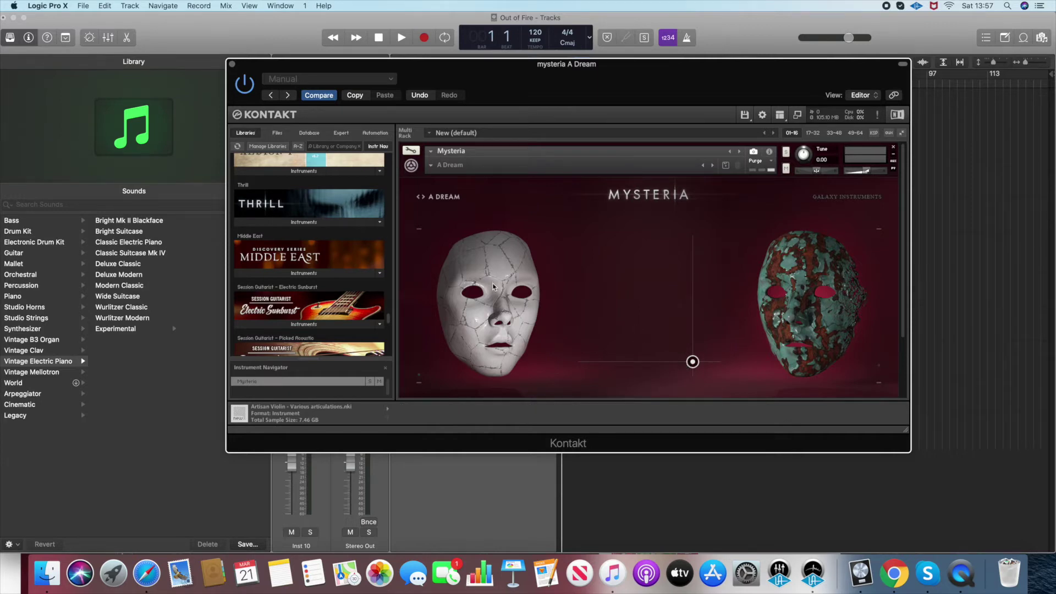
{"action": "left_click", "coordinate": [447, 197]}
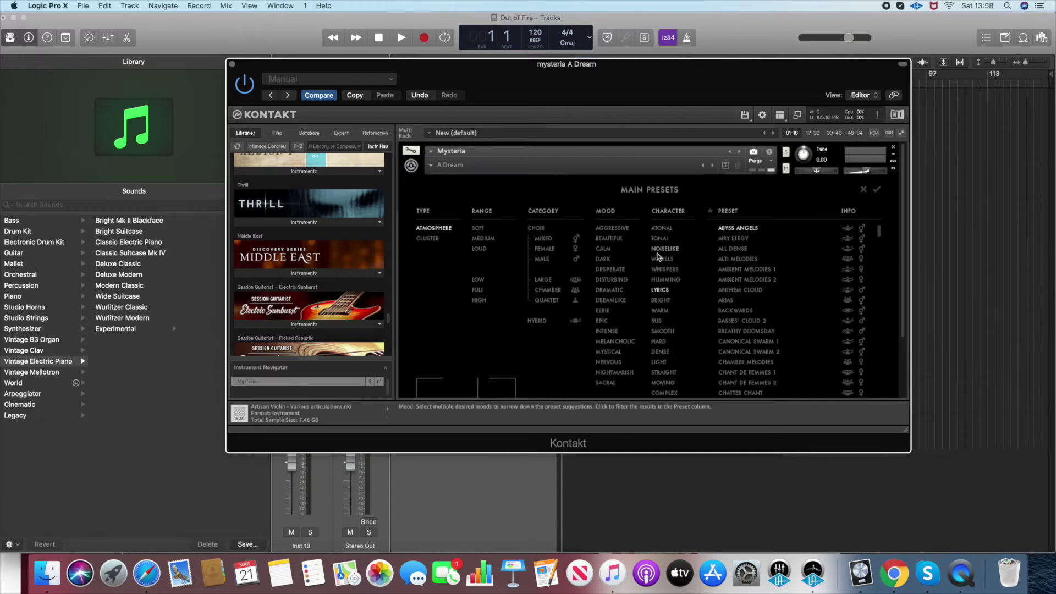
Move the Kontakt window down, then close it to reveal the Out of Fire tracks and mixer
{"action": "left_click_drag", "start_coordinate": [686, 89], "coordinate": [615, 234]}
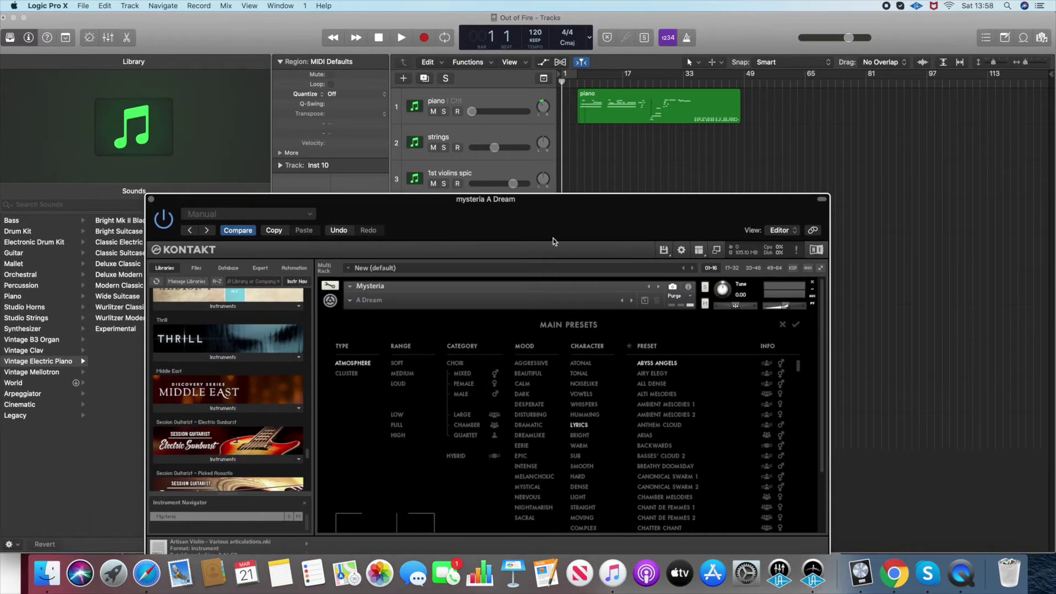
{"action": "left_click", "coordinate": [152, 201]}
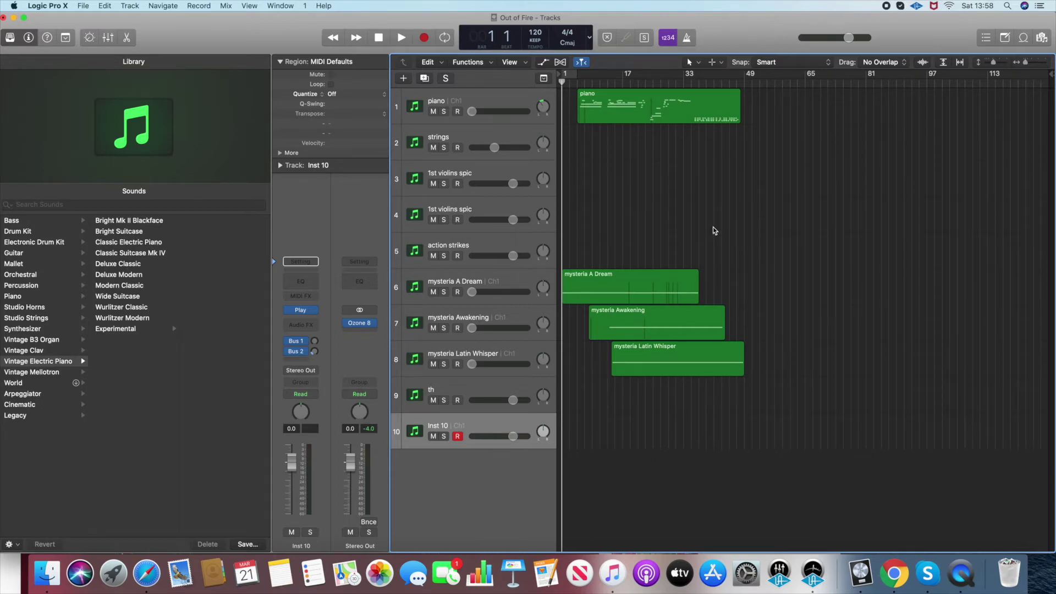
Start playback of the Out of Fire project from the transport bar
{"action": "left_click", "coordinate": [401, 38]}
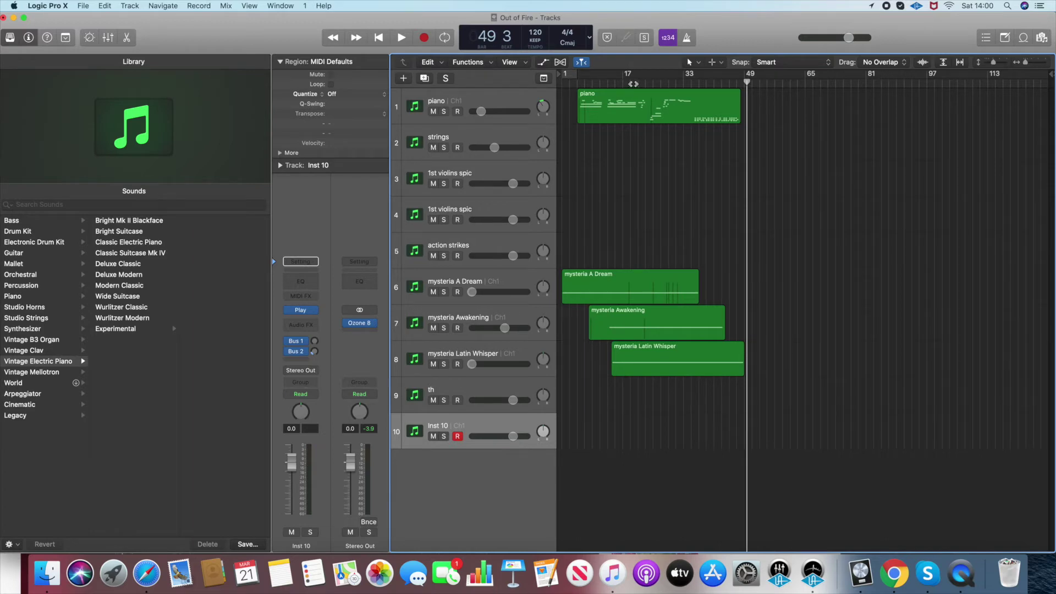
Drag the playhead back to bar 1 after playback has run through
{"action": "left_click_drag", "start_coordinate": [633, 83], "coordinate": [557, 86]}
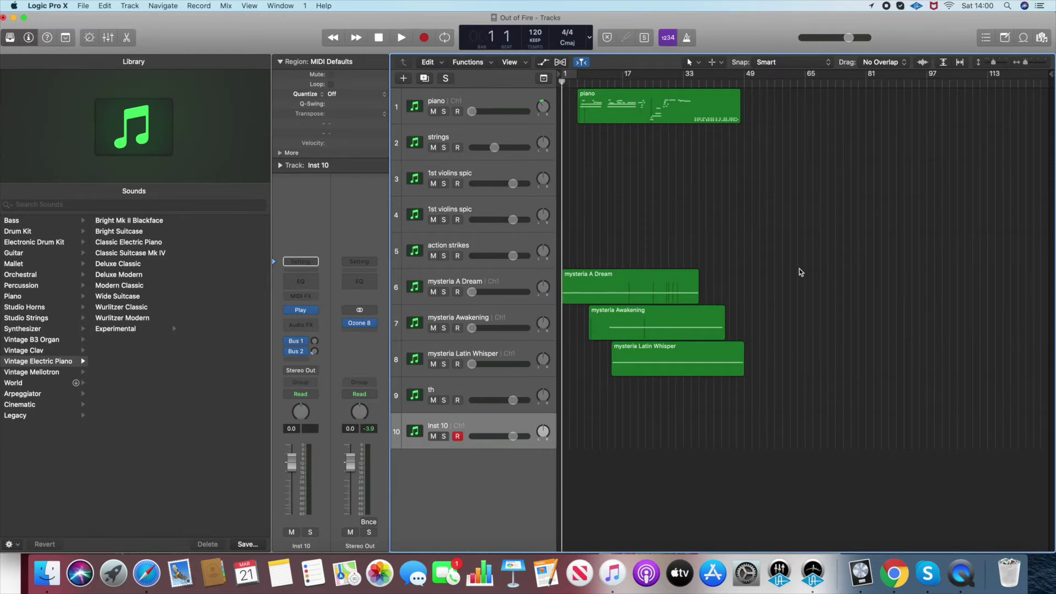
Select and solo the mysteria A Dream track, then open its Kontakt instrument
{"action": "left_click", "coordinate": [504, 283]}
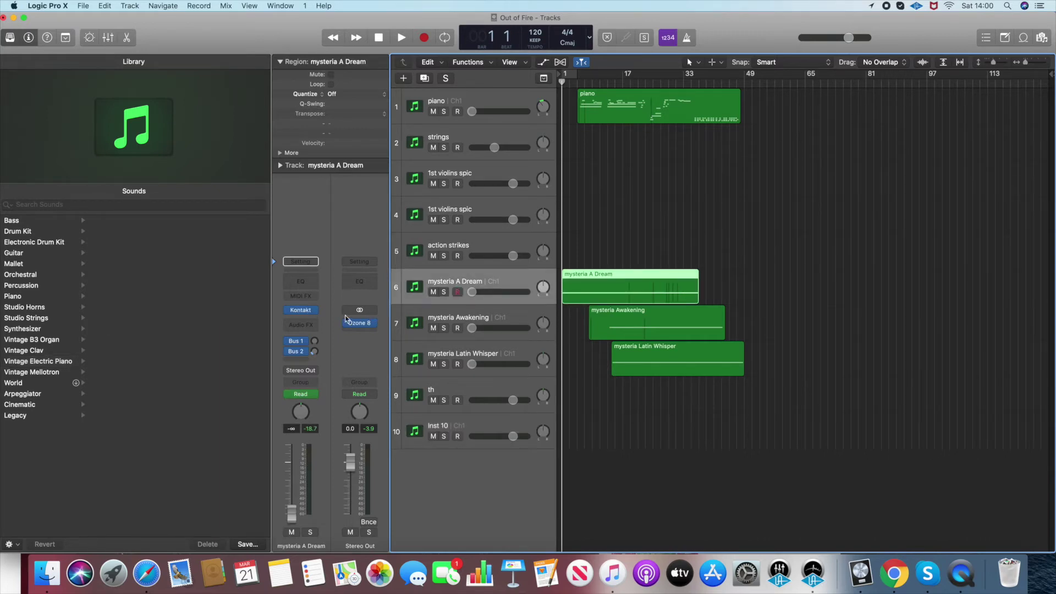
{"action": "left_click", "coordinate": [444, 292]}
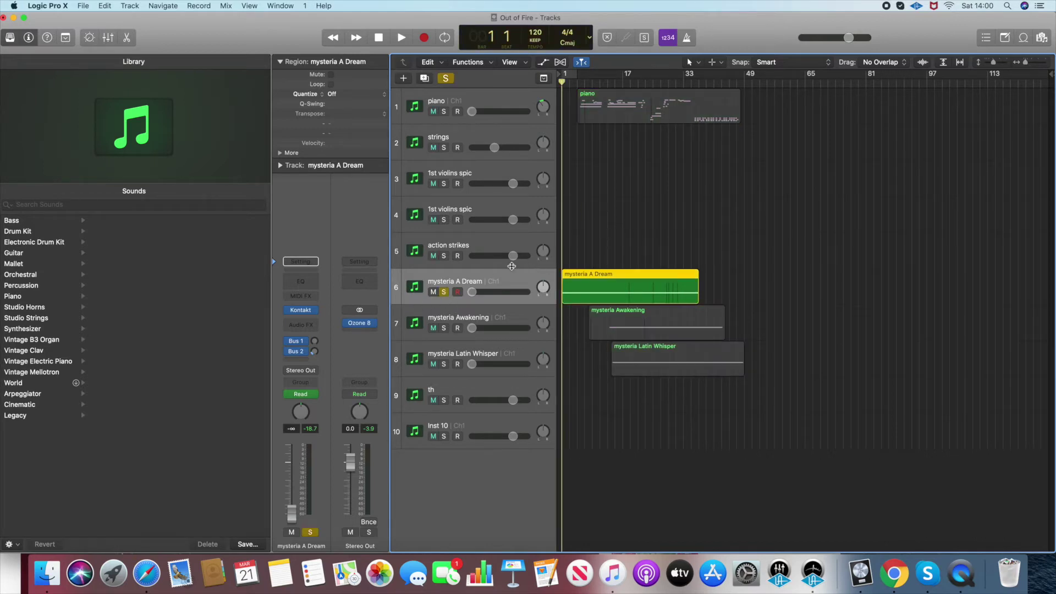
{"action": "left_click", "coordinate": [300, 312]}
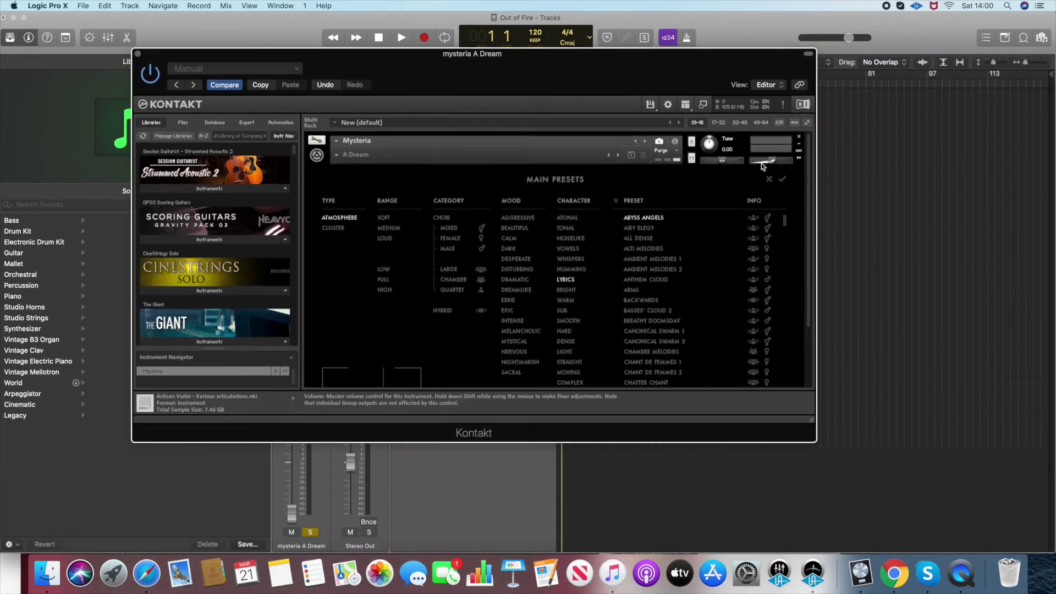
Confirm the current Mysteria preset and reposition the Kontakt window down-left
{"action": "left_click", "coordinate": [783, 183]}
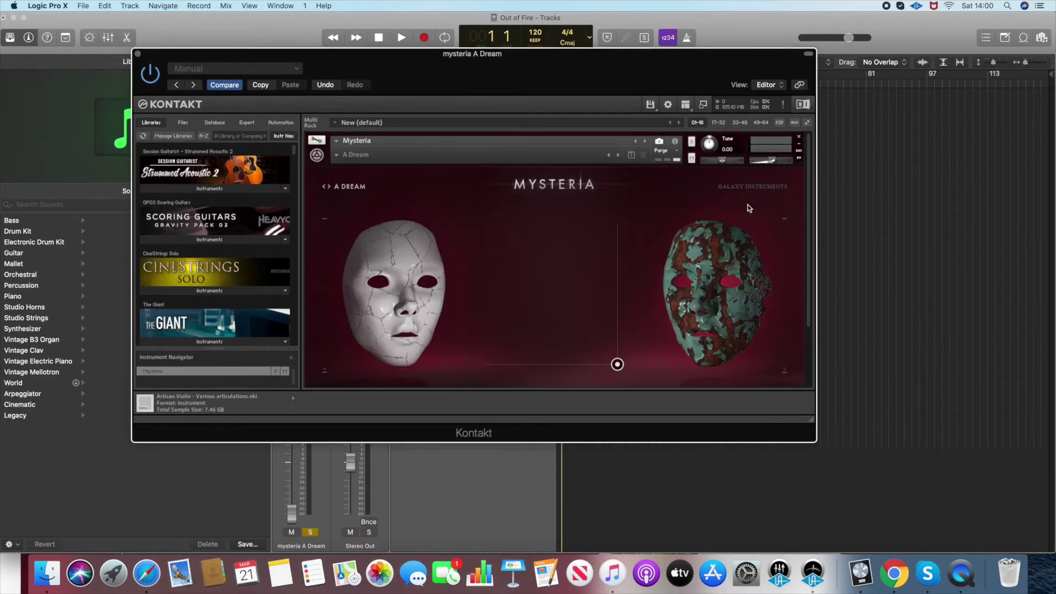
{"action": "left_click_drag", "start_coordinate": [650, 63], "coordinate": [736, 64]}
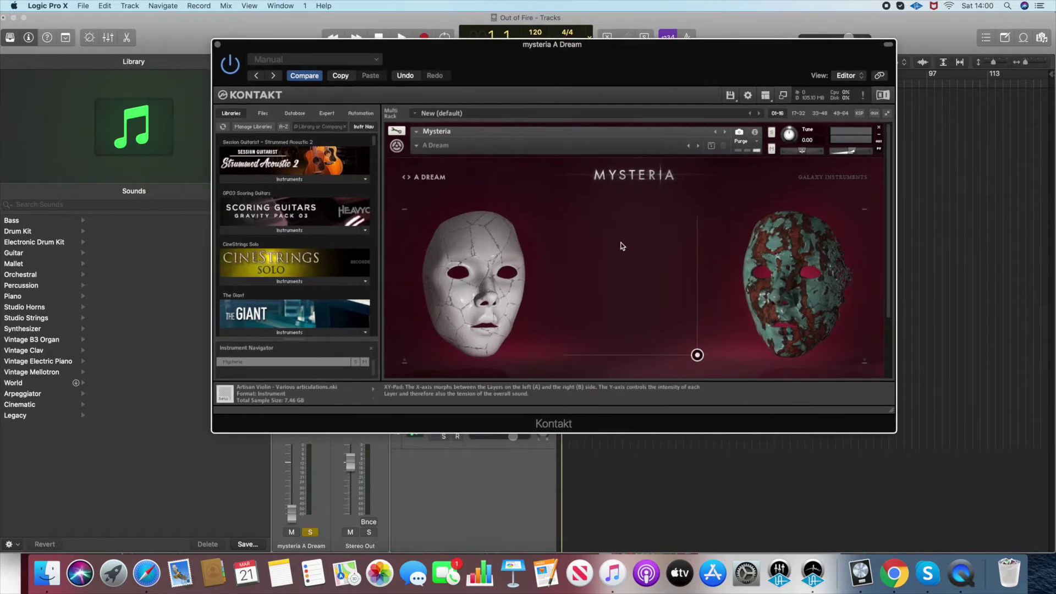
{"action": "scroll", "coordinate": [622, 242], "scroll_direction": "down", "scroll_amount": 3}
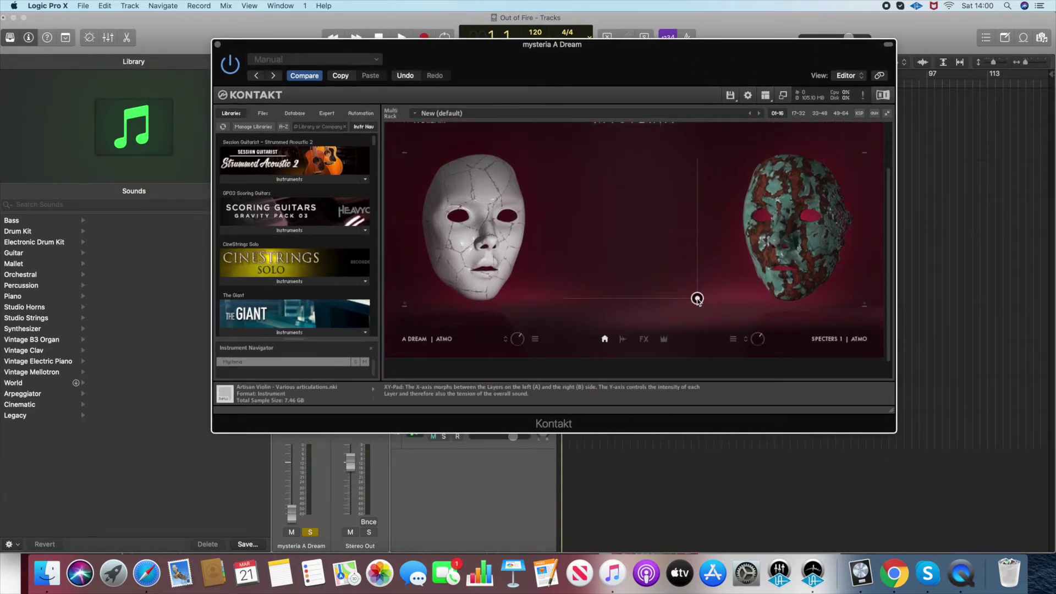
{"action": "left_click_drag", "start_coordinate": [586, 60], "coordinate": [427, 258]}
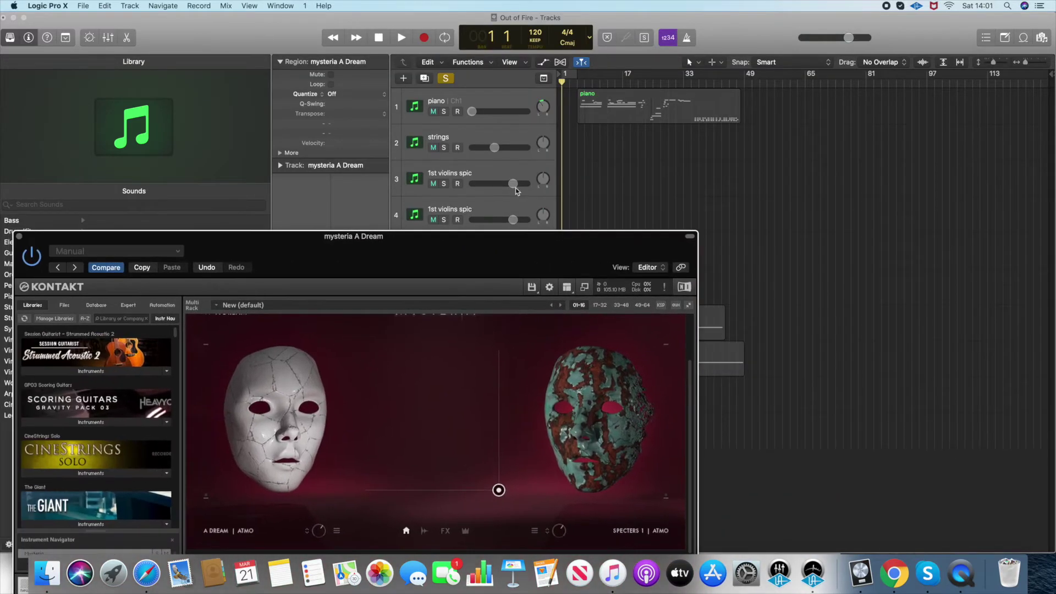
Audition the soloed mysteria A Dream track, stopping playback at bar 21
{"action": "left_click", "coordinate": [401, 37]}
{"action": "left_click_drag", "start_coordinate": [510, 253], "coordinate": [528, 147]}
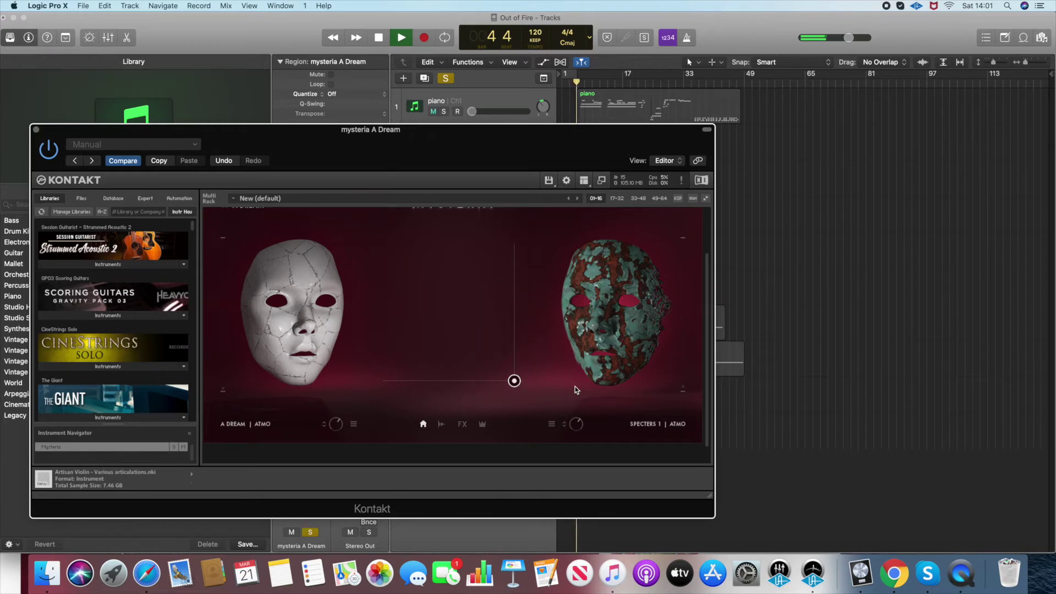
{"action": "left_click_drag", "start_coordinate": [403, 134], "coordinate": [802, 178]}
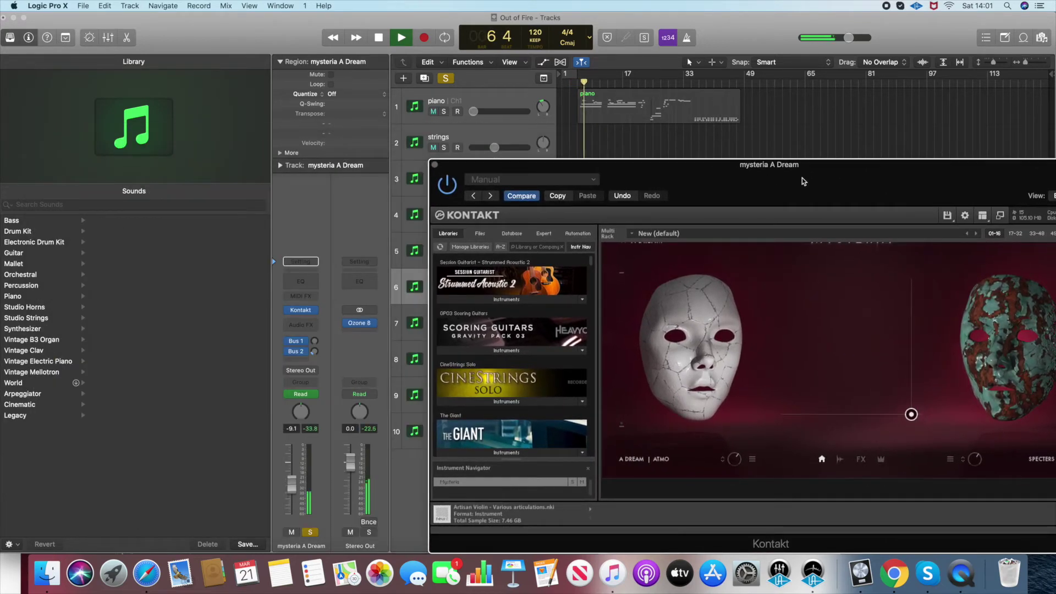
{"action": "left_click_drag", "start_coordinate": [802, 177], "coordinate": [749, 149]}
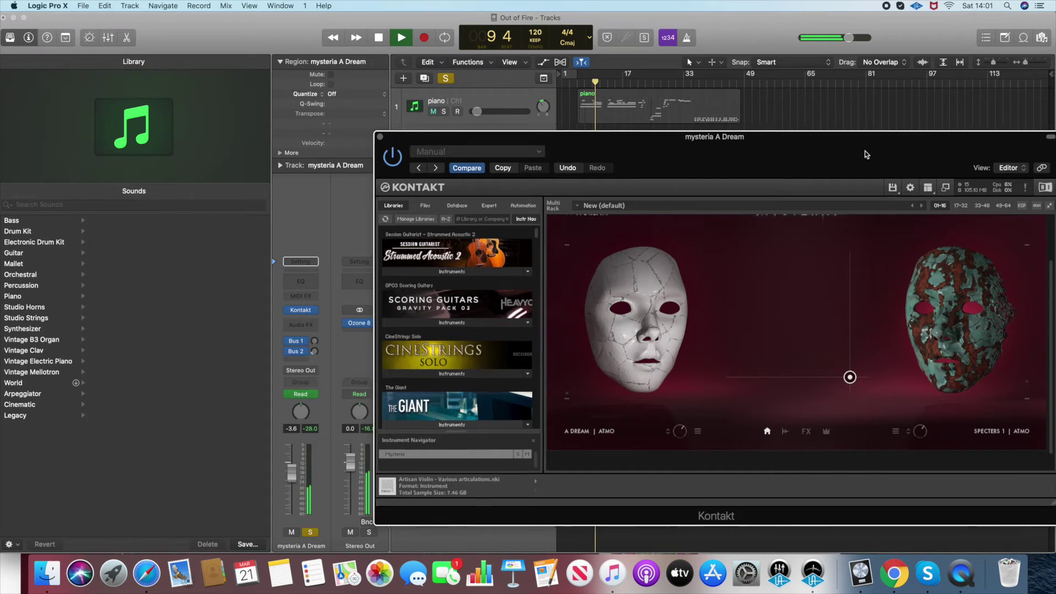
{"action": "left_click_drag", "start_coordinate": [815, 137], "coordinate": [744, 145]}
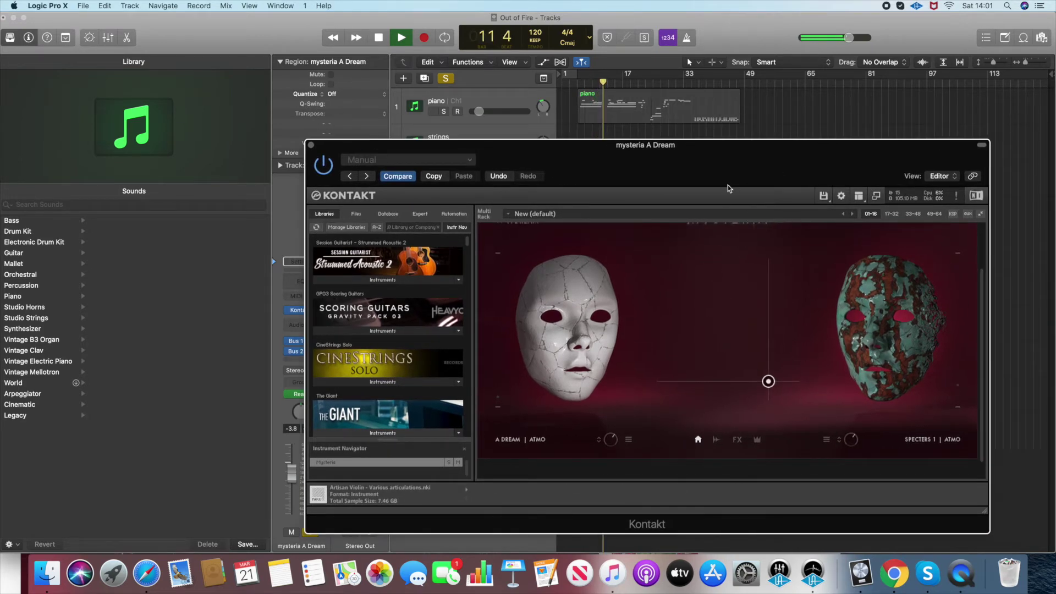
{"action": "left_click_drag", "start_coordinate": [727, 145], "coordinate": [699, 167]}
{"action": "scroll", "coordinate": [766, 417], "scroll_direction": "up", "scroll_amount": 2}
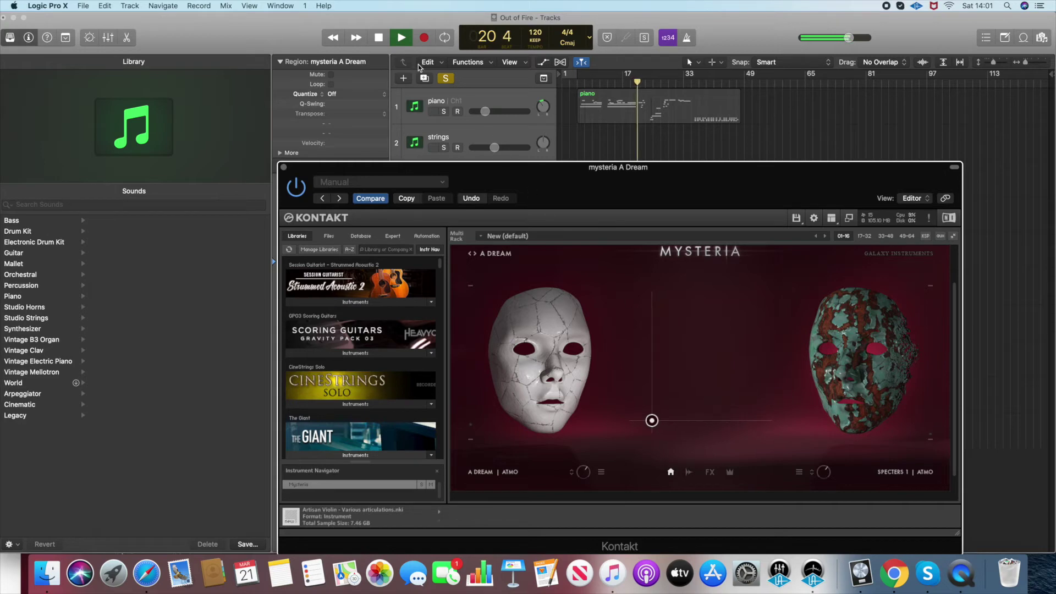
{"action": "left_click", "coordinate": [379, 39]}
{"action": "left_click_drag", "start_coordinate": [706, 170], "coordinate": [664, 167]}
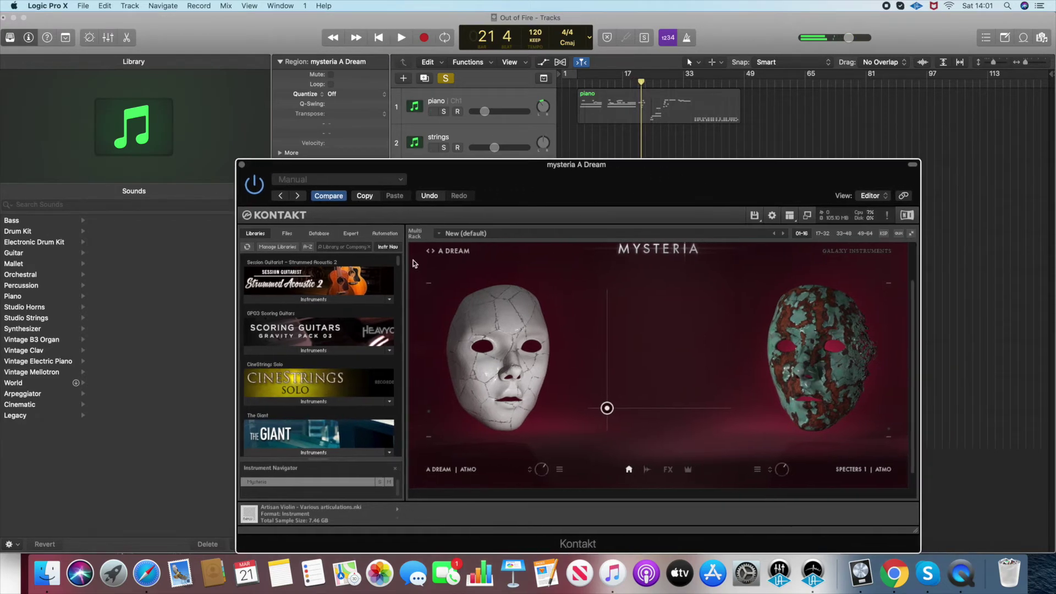
Close the A Dream instrument, unsolo it, then select and solo mysteria Awakening
{"action": "left_click", "coordinate": [241, 165]}
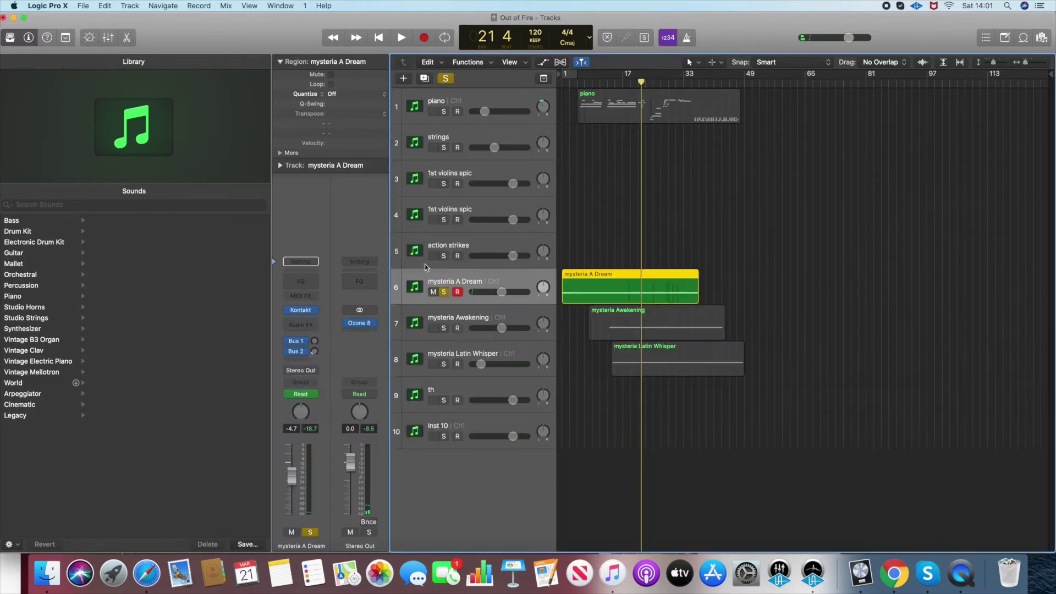
{"action": "left_click", "coordinate": [445, 79]}
{"action": "left_click", "coordinate": [524, 315]}
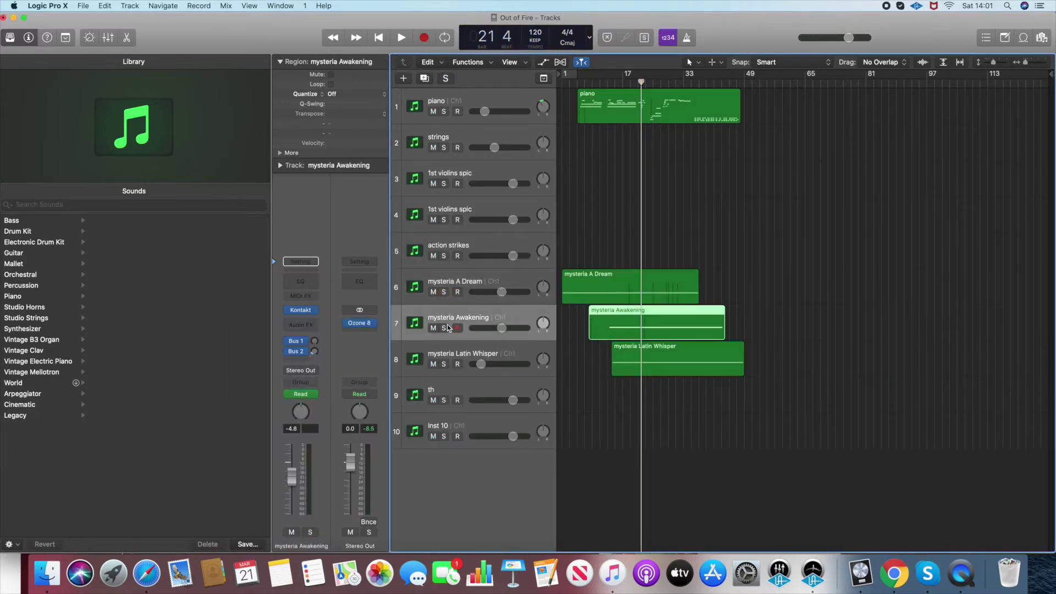
{"action": "left_click", "coordinate": [444, 328]}
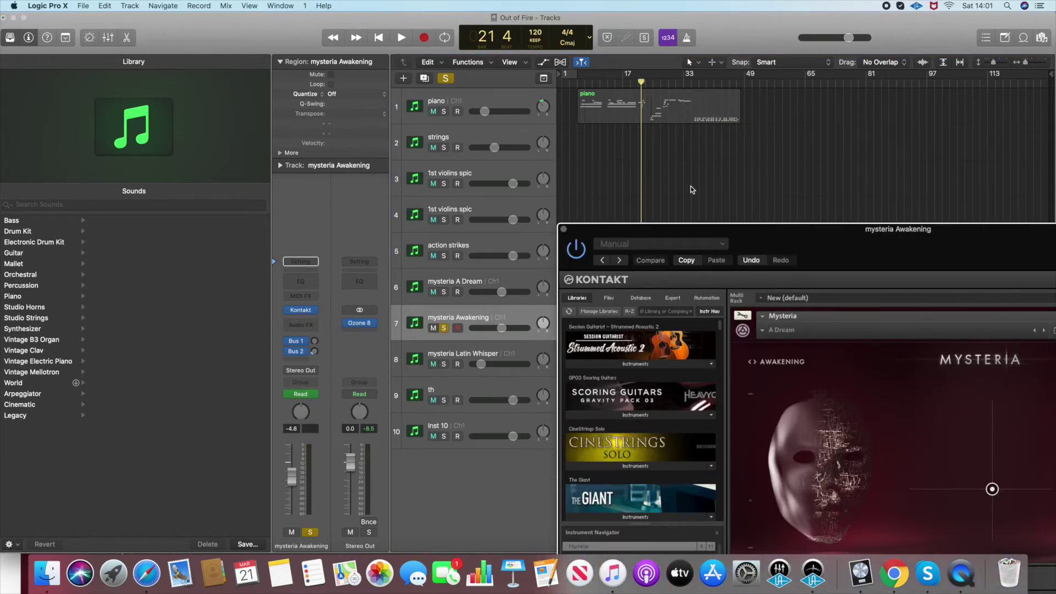
Audition mysteria Awakening from the start, stop at bar 31, and close its instrument window
{"action": "left_click", "coordinate": [380, 38]}
{"action": "left_click", "coordinate": [402, 38]}
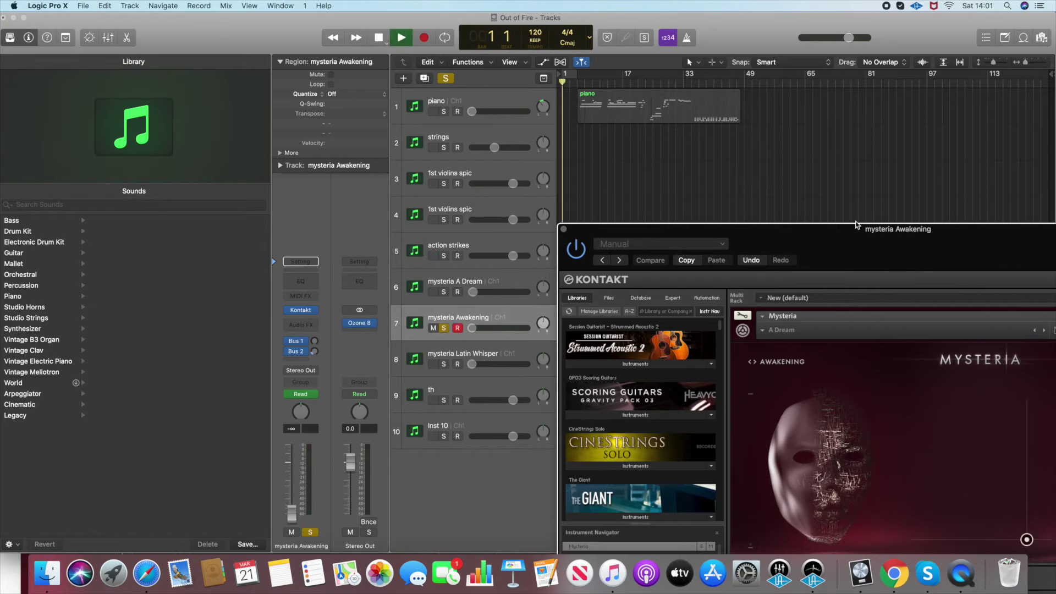
{"action": "left_click_drag", "start_coordinate": [856, 225], "coordinate": [306, 139]}
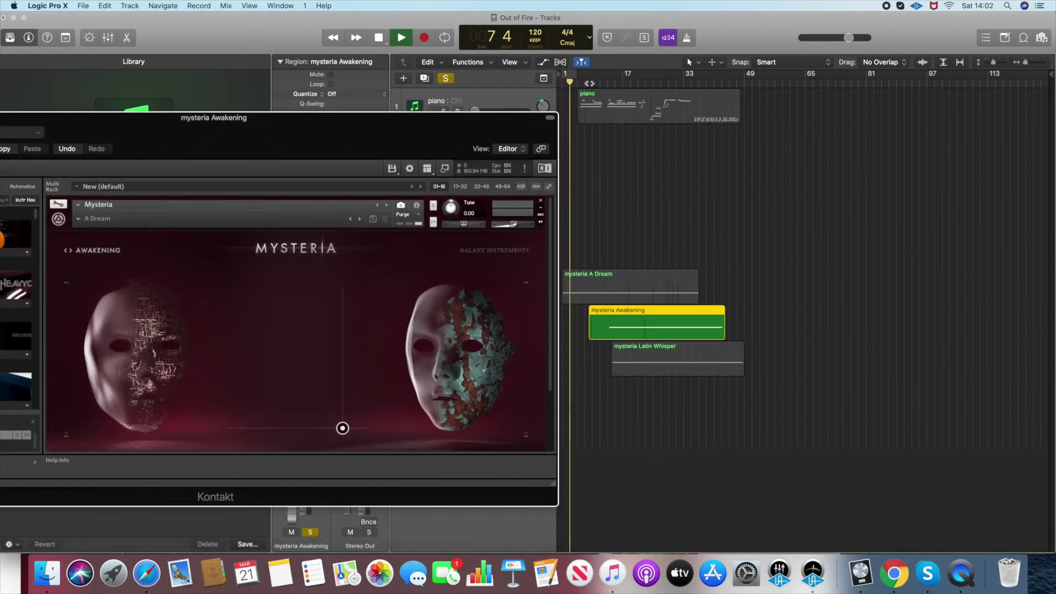
{"action": "left_click_drag", "start_coordinate": [413, 139], "coordinate": [357, 90]}
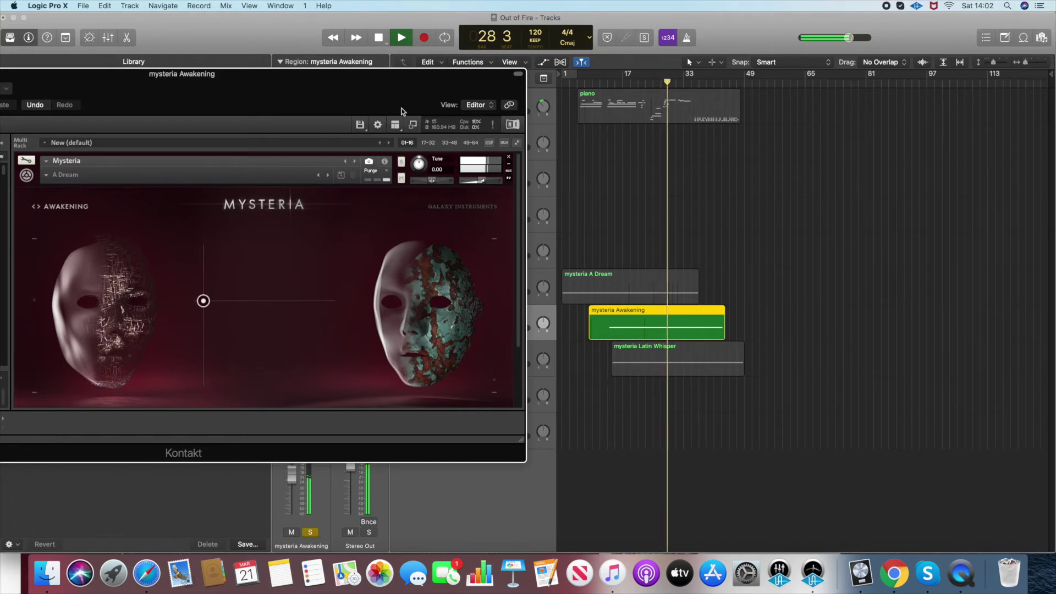
{"action": "left_click", "coordinate": [379, 39]}
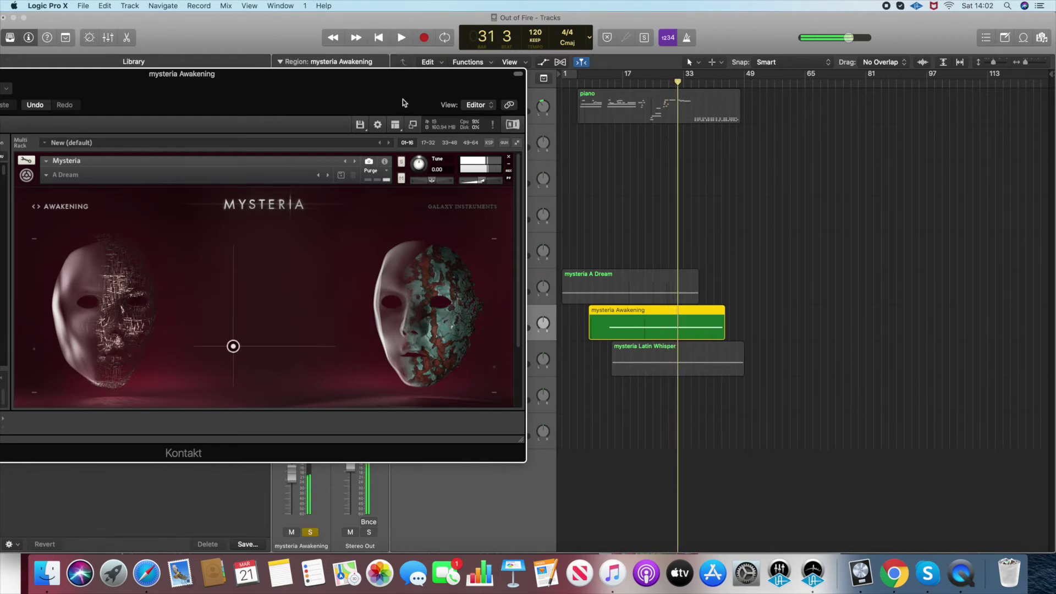
{"action": "left_click_drag", "start_coordinate": [342, 90], "coordinate": [459, 90]}
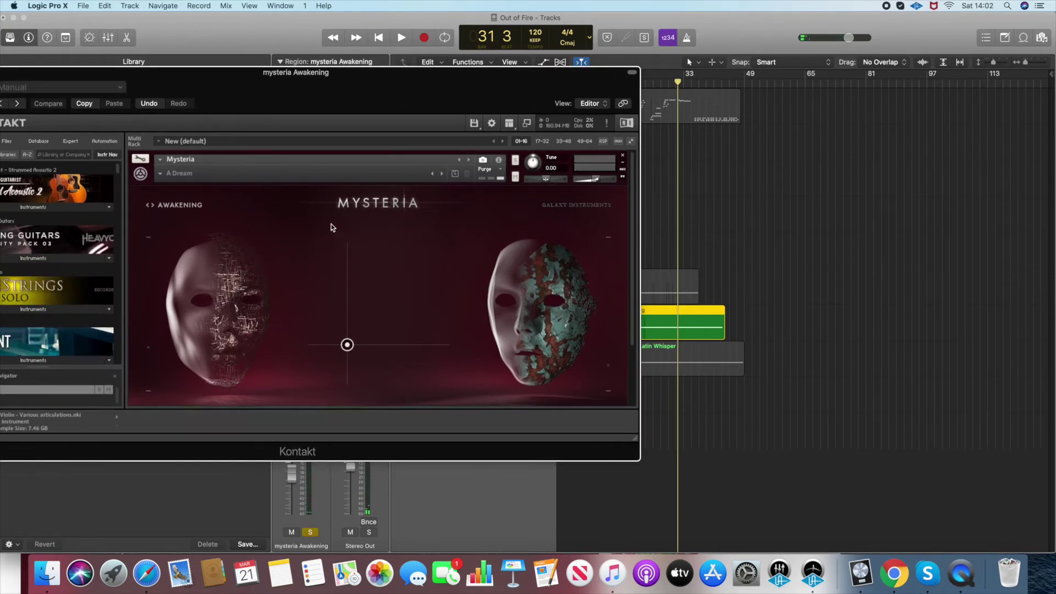
{"action": "left_click_drag", "start_coordinate": [335, 104], "coordinate": [450, 107]}
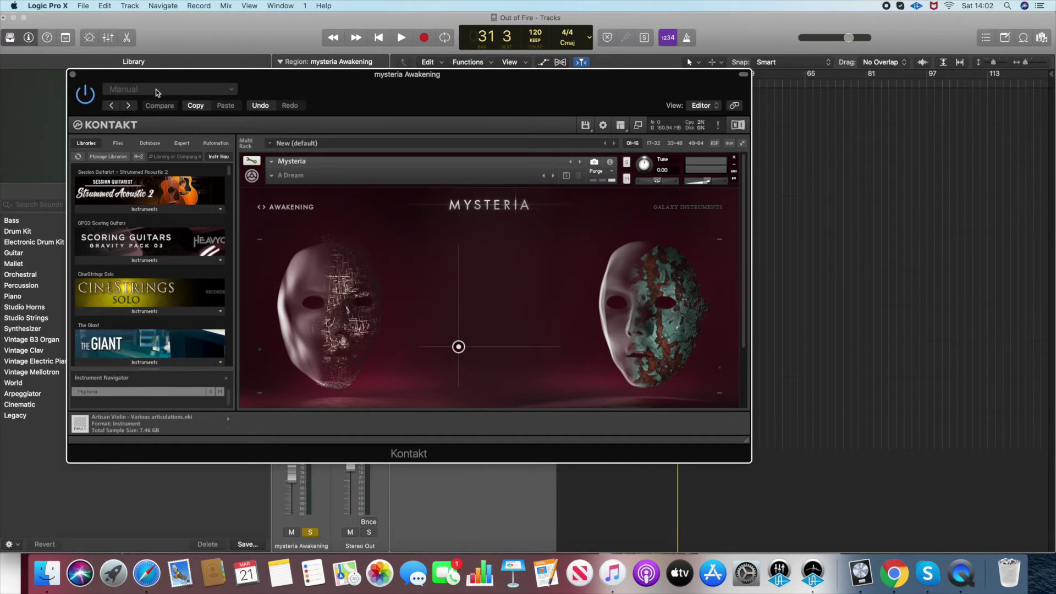
{"action": "left_click", "coordinate": [74, 75]}
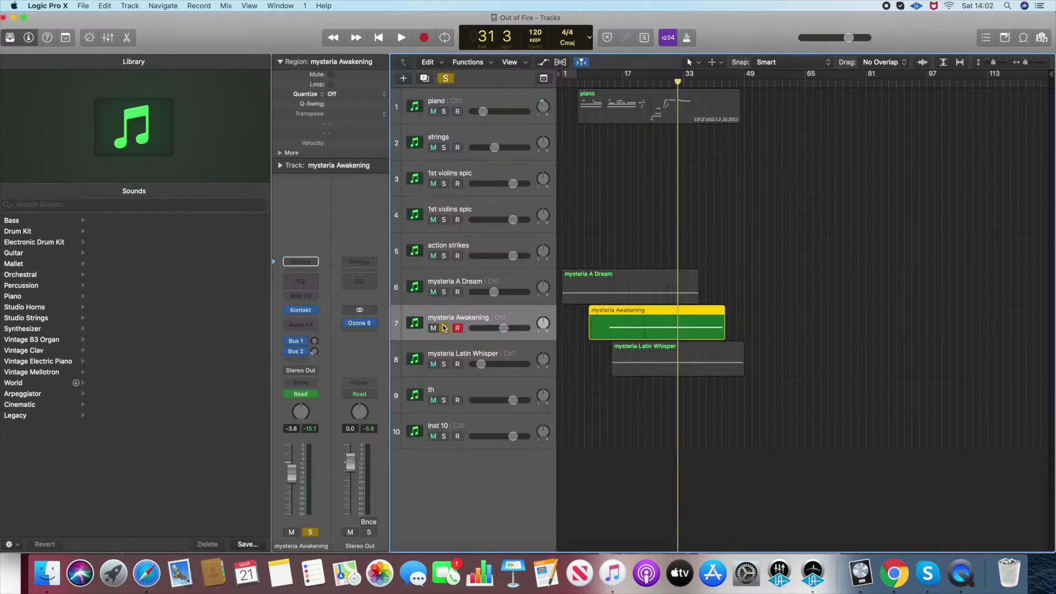
Unsolo mysteria Awakening, solo mysteria Latin Whisper, and open its Kontakt instrument
{"action": "left_click", "coordinate": [444, 329]}
{"action": "left_click", "coordinate": [497, 355]}
{"action": "left_click", "coordinate": [444, 364]}
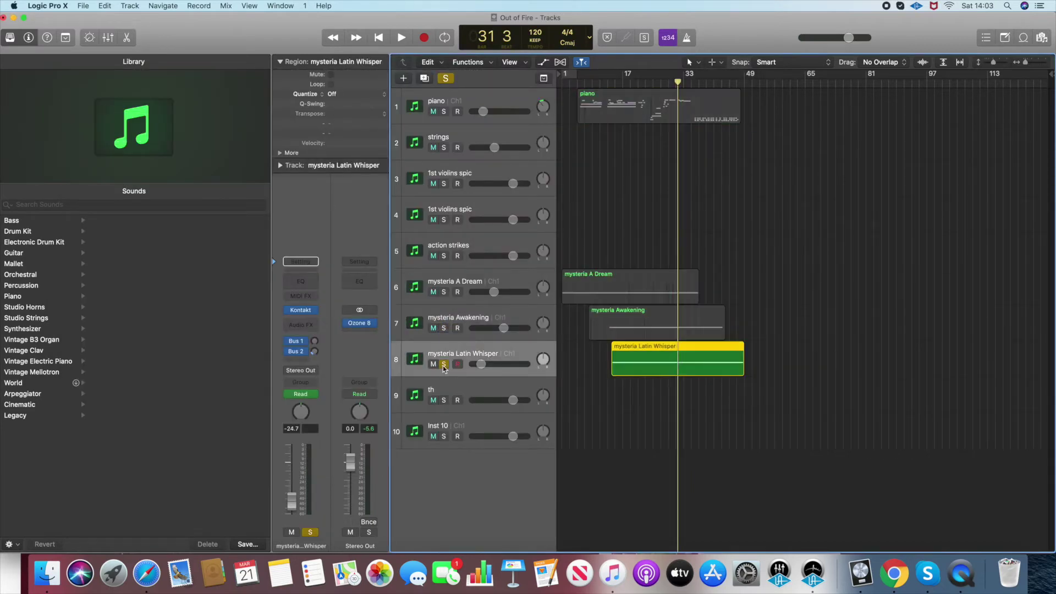
{"action": "left_click", "coordinate": [301, 309]}
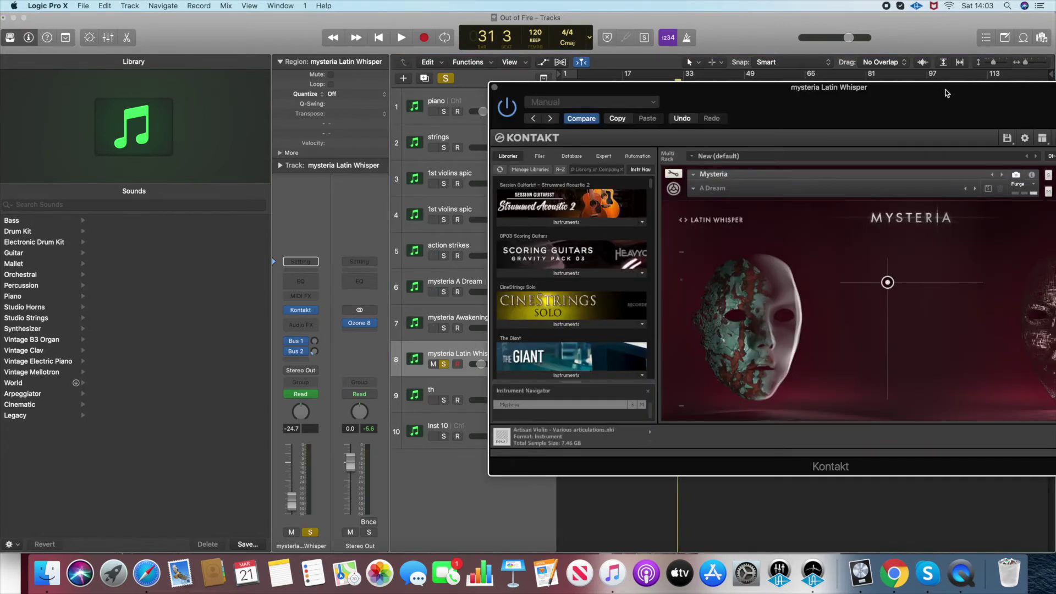
Browse Mysteria's Main Presets and confirm the Latin Whisper preset
{"action": "left_click_drag", "start_coordinate": [947, 93], "coordinate": [653, 51]}
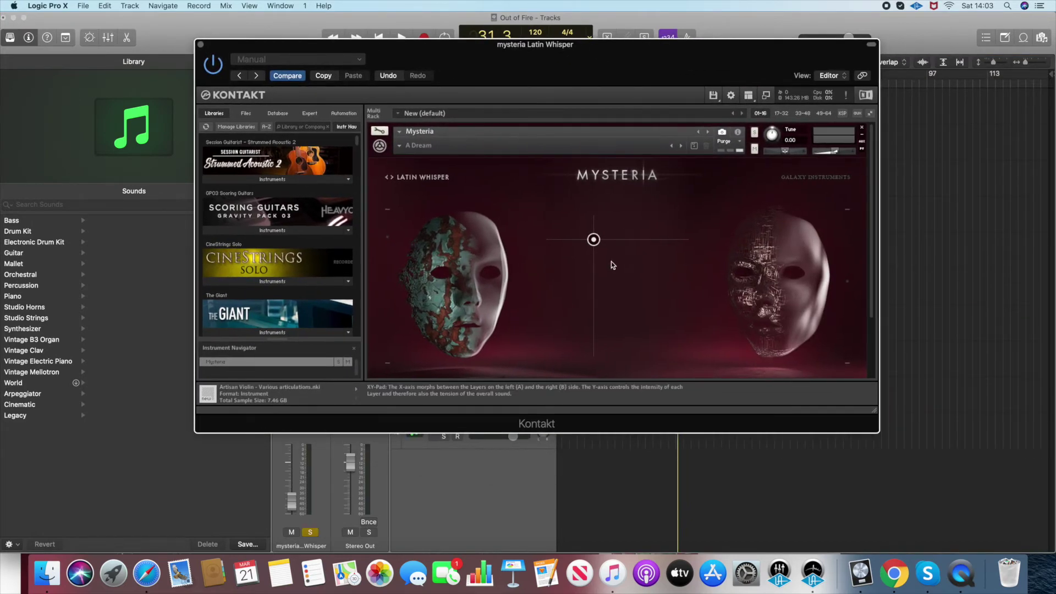
{"action": "left_click", "coordinate": [421, 177]}
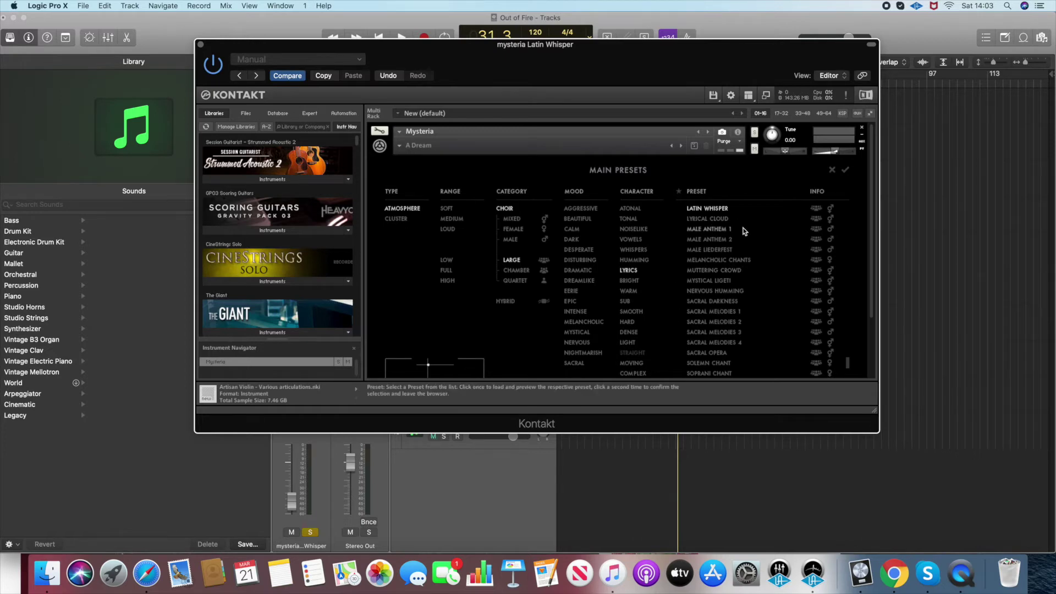
{"action": "left_click_drag", "start_coordinate": [844, 363], "coordinate": [850, 301]}
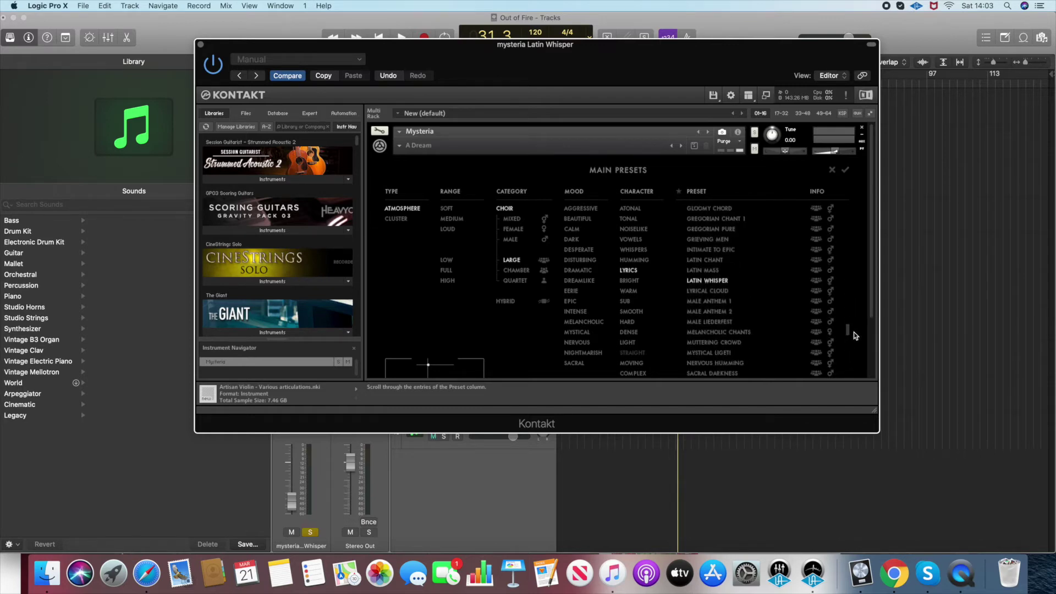
{"action": "left_click_drag", "start_coordinate": [854, 336], "coordinate": [854, 371]}
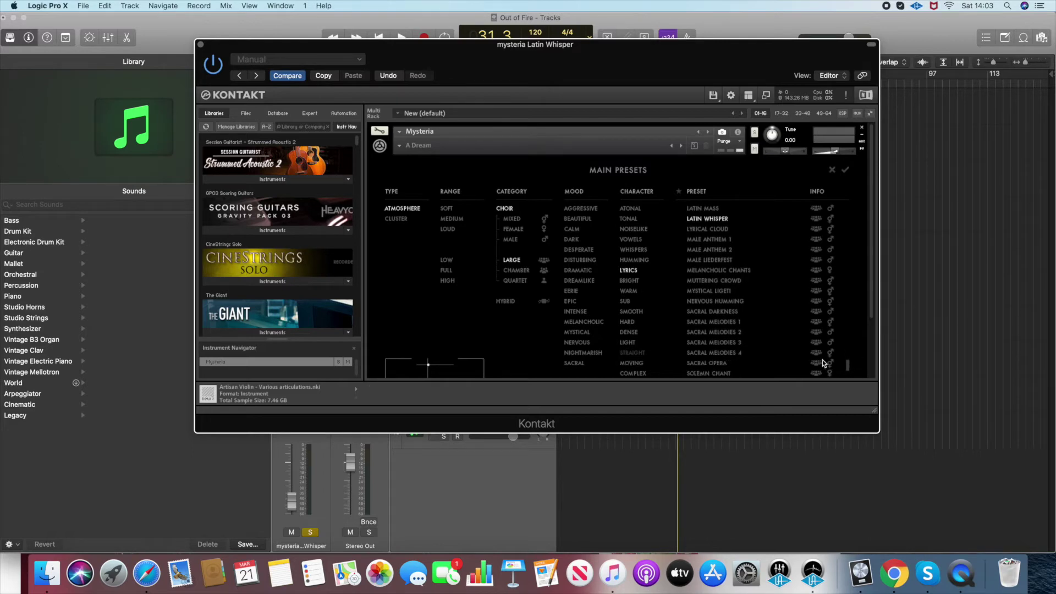
{"action": "left_click", "coordinate": [845, 171]}
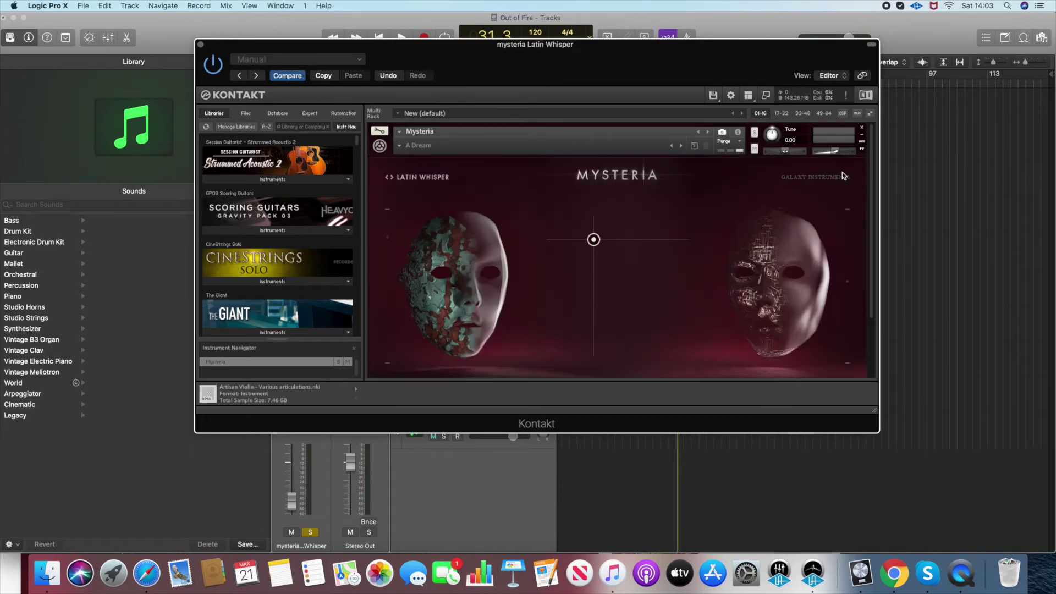
Move the instrument window aside and push the Mysteria XY pad dot to the bottom edge
{"action": "left_click_drag", "start_coordinate": [694, 54], "coordinate": [468, 188]}
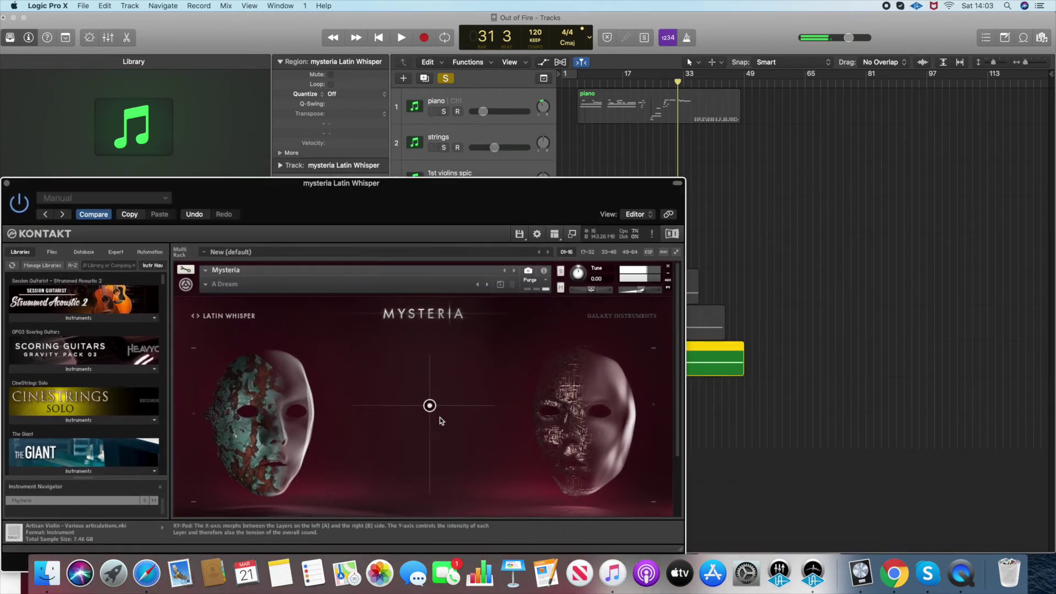
{"action": "left_click_drag", "start_coordinate": [440, 419], "coordinate": [365, 448]}
{"action": "left_click_drag", "start_coordinate": [612, 183], "coordinate": [253, 229]}
Play Latin Whisper from bar 13, stop at bar 33, and close its instrument window
{"action": "left_click", "coordinate": [398, 38]}
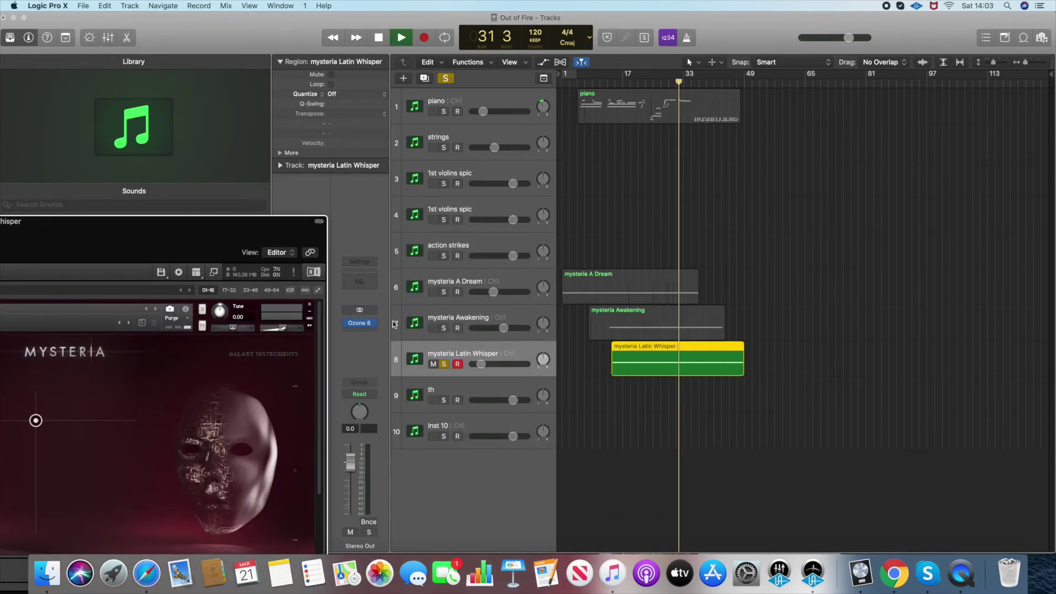
{"action": "left_click_drag", "start_coordinate": [231, 236], "coordinate": [322, 132]}
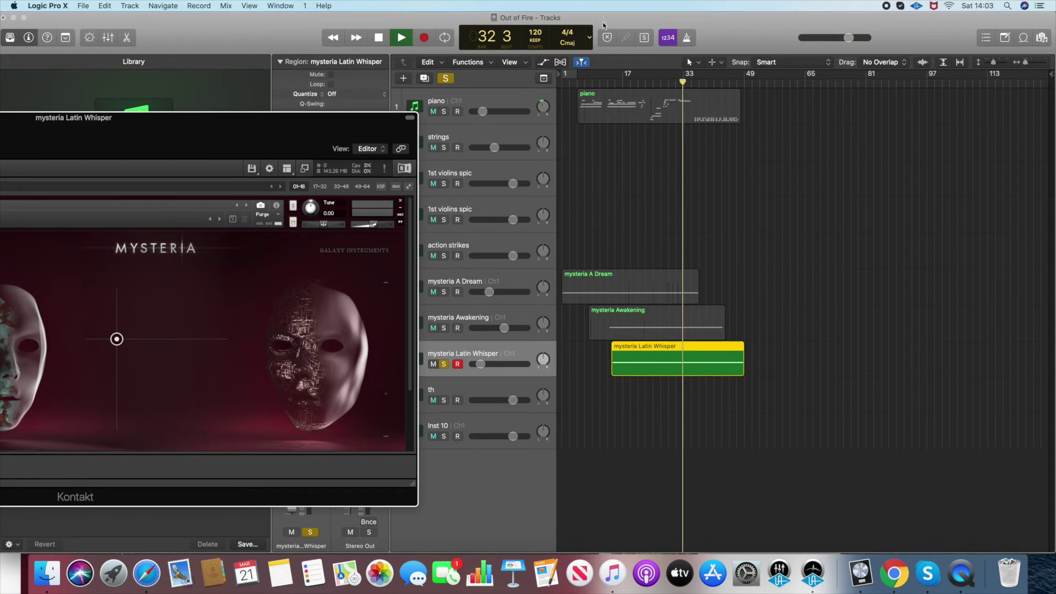
{"action": "left_click", "coordinate": [608, 83]}
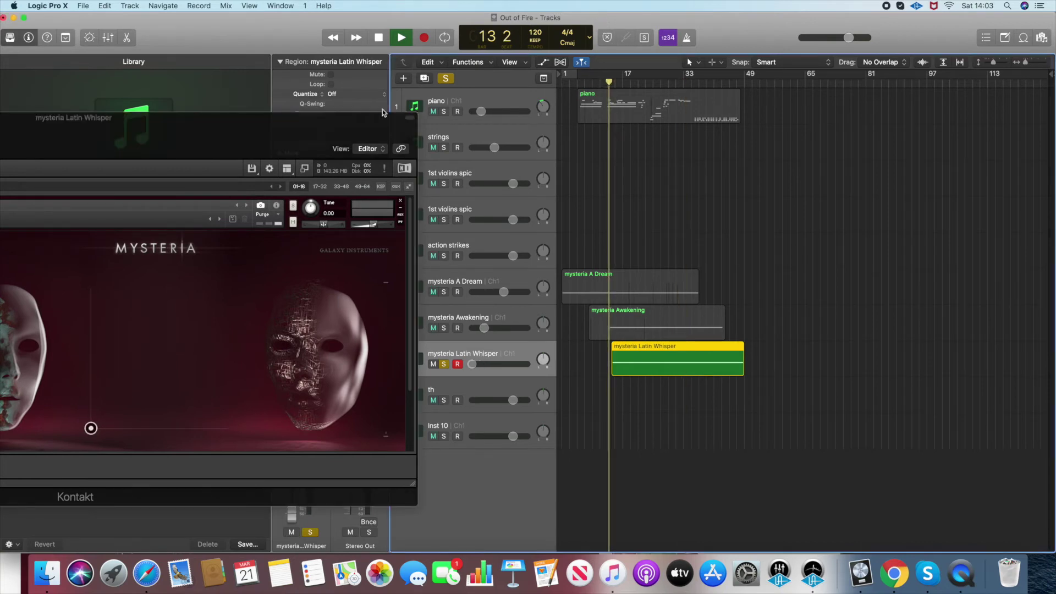
{"action": "left_click_drag", "start_coordinate": [284, 132], "coordinate": [404, 96]}
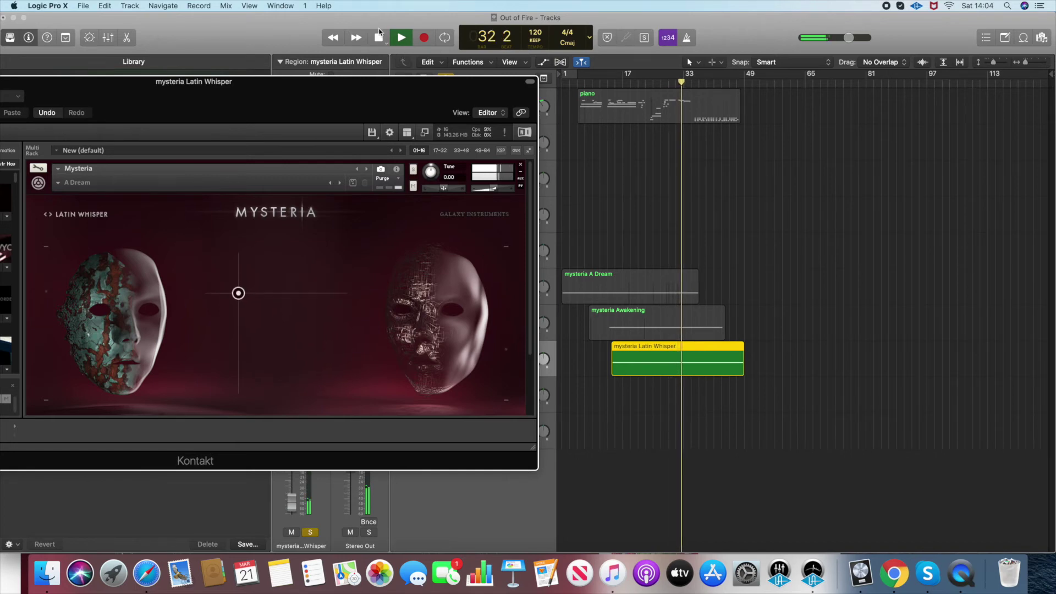
{"action": "left_click", "coordinate": [378, 33]}
{"action": "left_click_drag", "start_coordinate": [370, 117], "coordinate": [614, 139]}
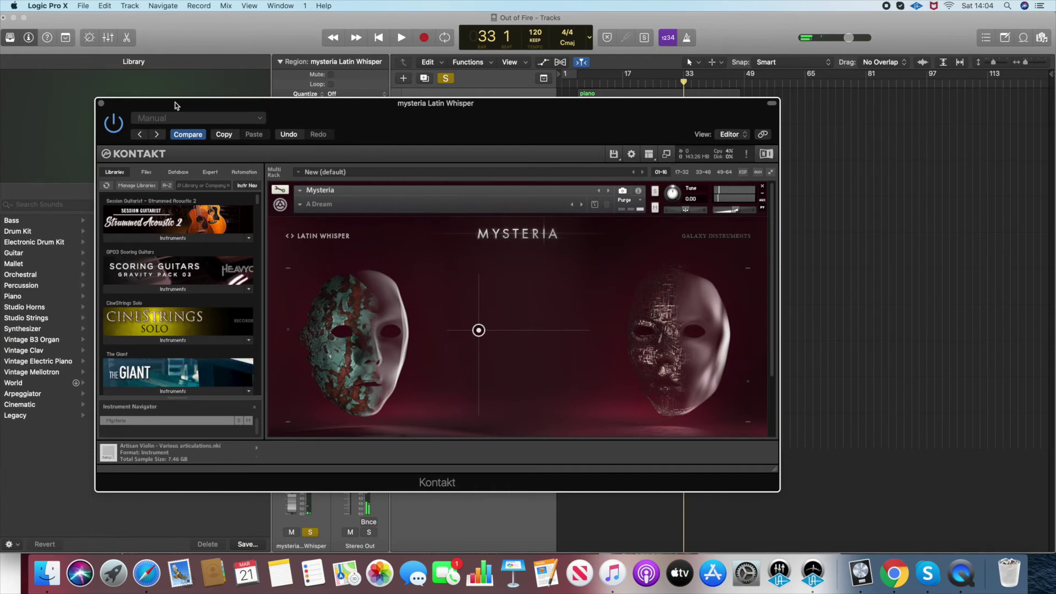
{"action": "left_click", "coordinate": [101, 103]}
Deselect the Latin Whisper region, unsolo it, and open the th track's Kontakt instrument
{"action": "left_click", "coordinate": [730, 322]}
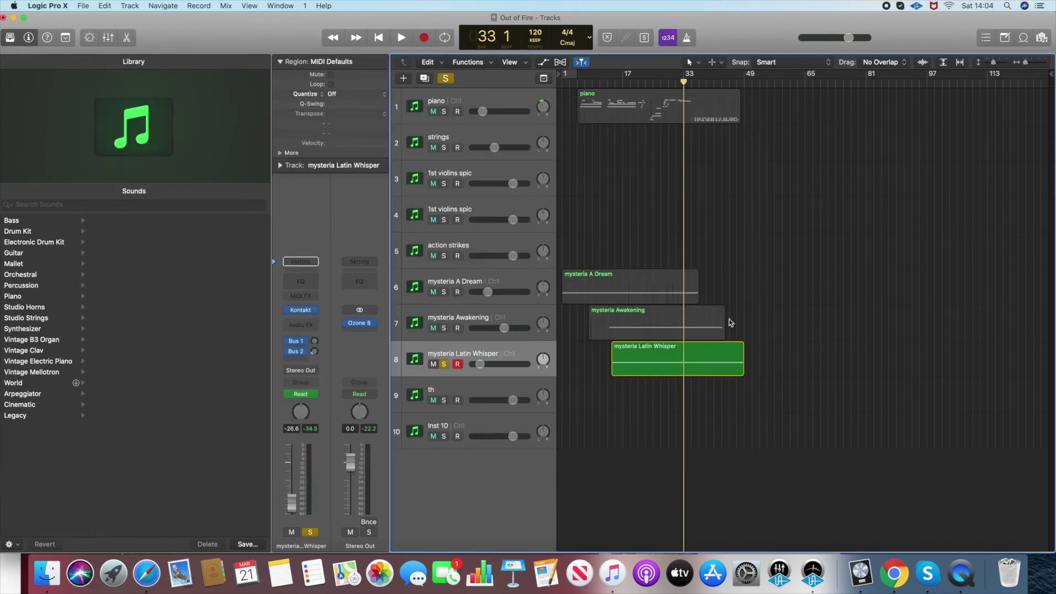
{"action": "left_click", "coordinate": [443, 365]}
{"action": "left_click", "coordinate": [457, 391]}
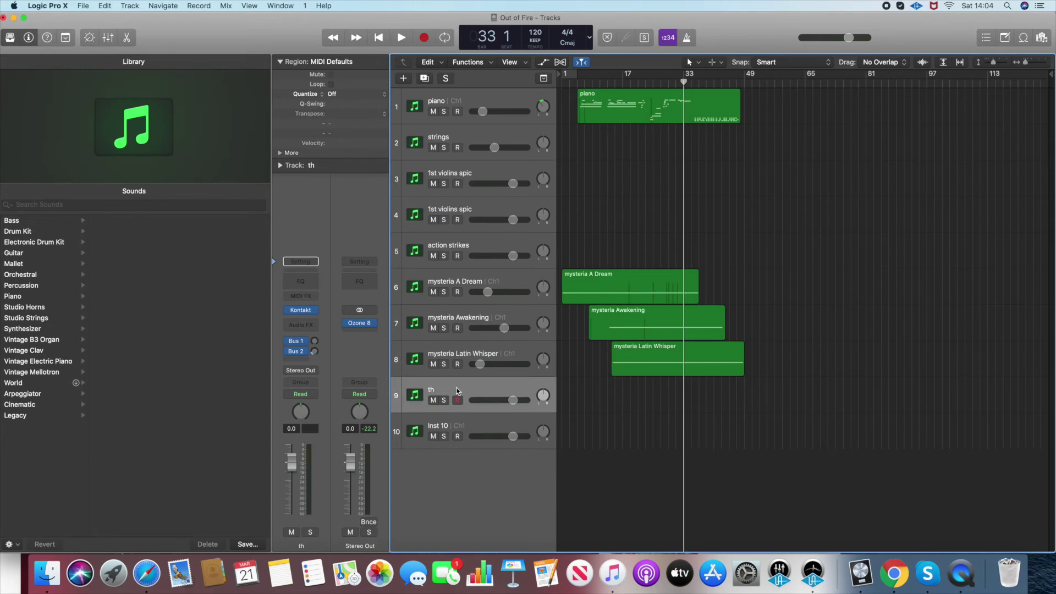
{"action": "left_click", "coordinate": [301, 311]}
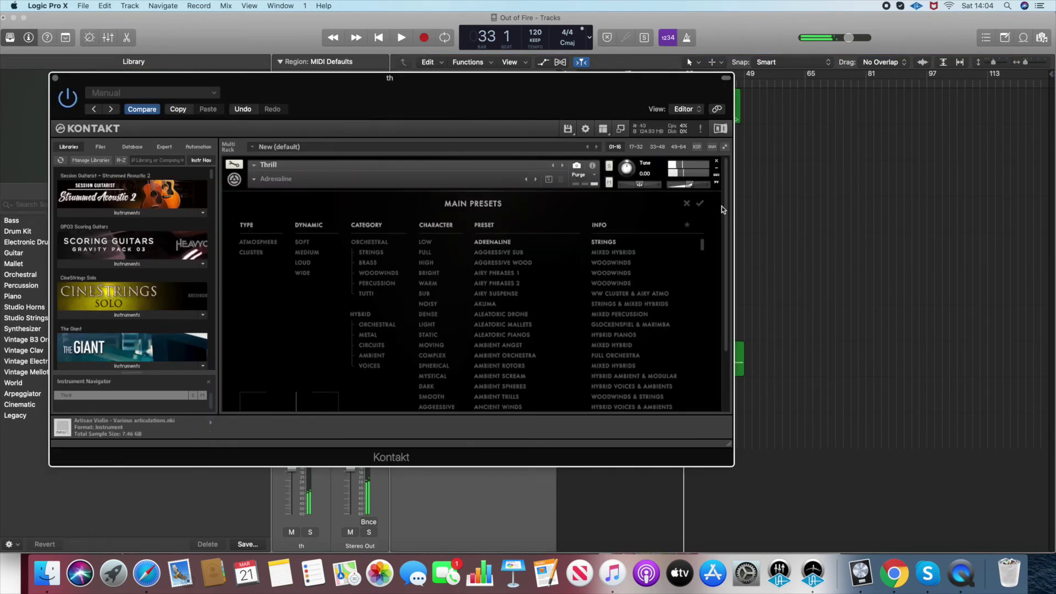
Close Thrill's preset browser, set its Adrenaline XY pad dot to bottom-centre, and close the window
{"action": "left_click", "coordinate": [700, 203]}
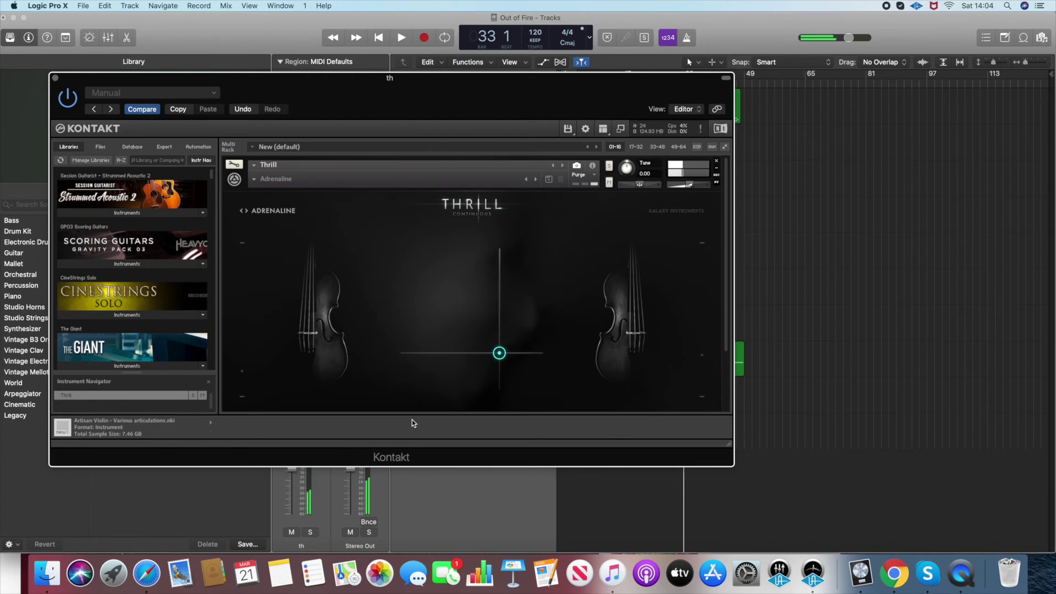
{"action": "left_click_drag", "start_coordinate": [506, 351], "coordinate": [539, 409]}
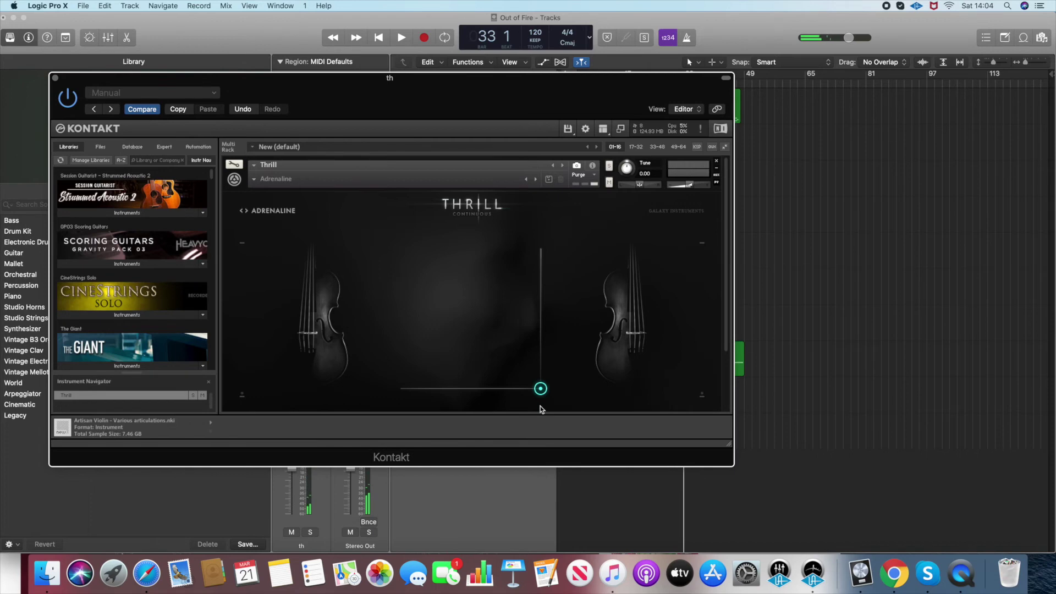
{"action": "left_click_drag", "start_coordinate": [550, 411], "coordinate": [478, 391]}
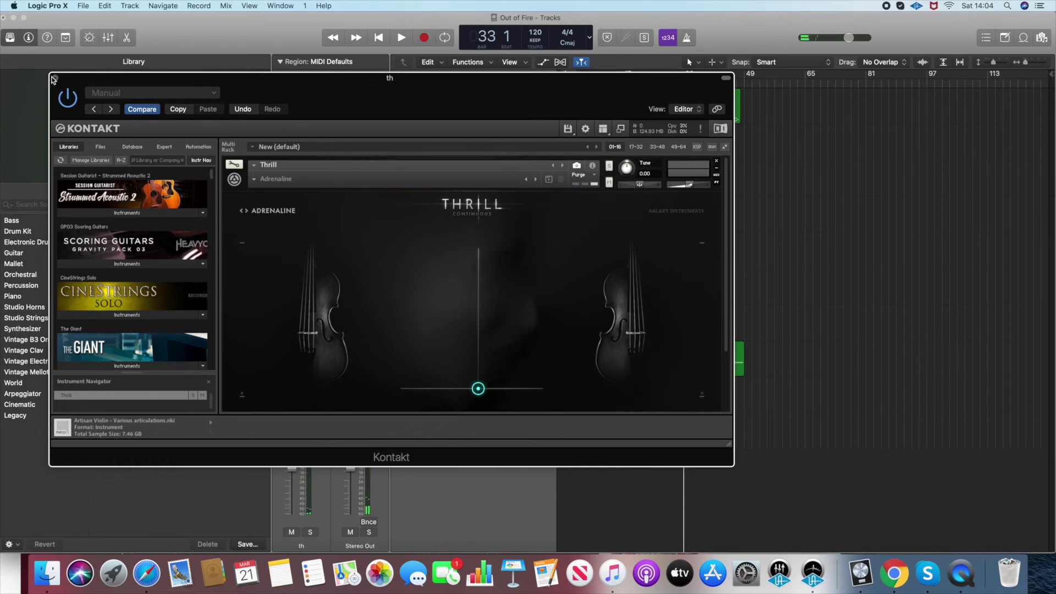
{"action": "left_click", "coordinate": [55, 78]}
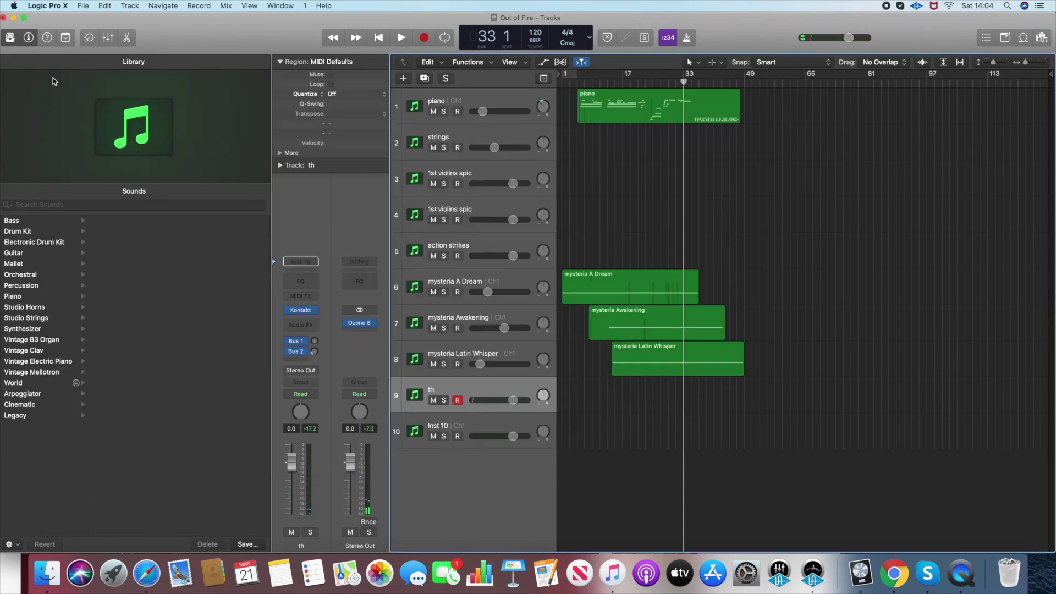
Rename the duplicated Latin Whisper track to 'mysteria' and open its Kontakt instrument window
{"action": "left_click", "coordinate": [491, 360]}
{"action": "left_click", "coordinate": [496, 315]}
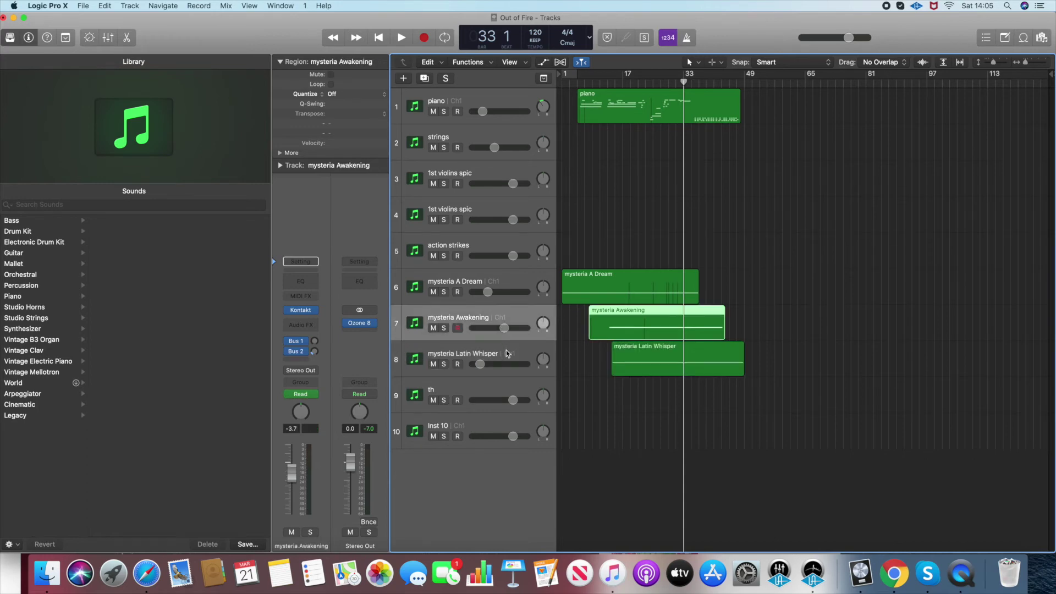
{"action": "left_click", "coordinate": [503, 355]}
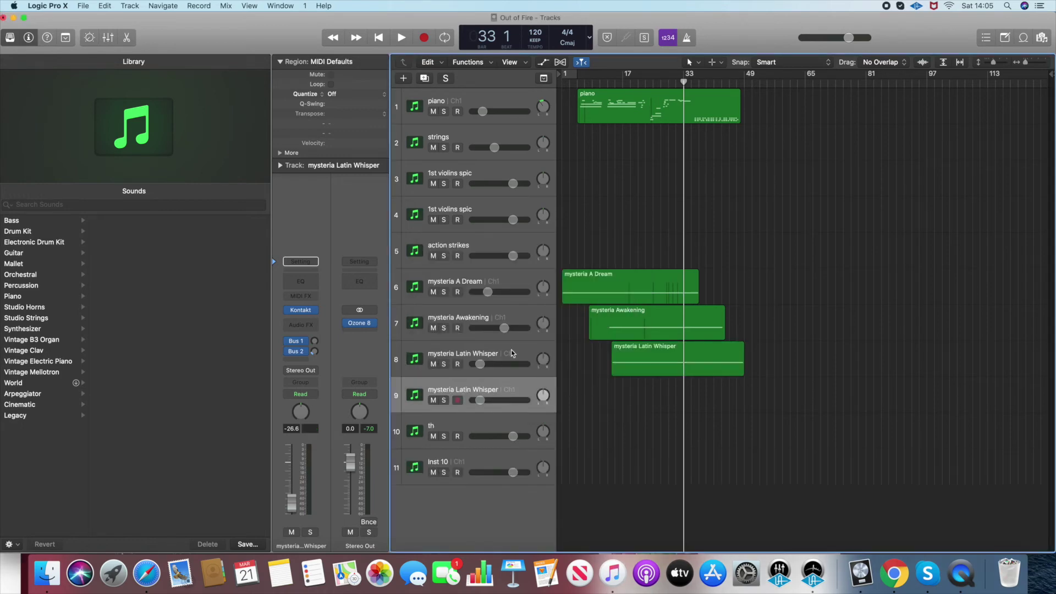
{"action": "left_click", "coordinate": [511, 353]}
{"action": "double_click", "coordinate": [499, 387]}
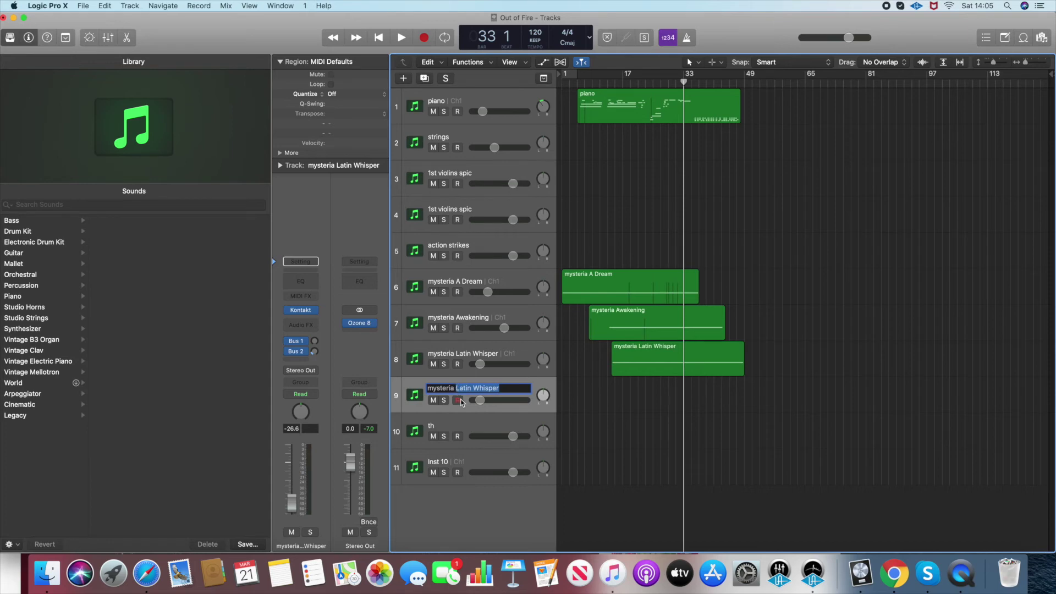
{"action": "key", "text": "Return"}
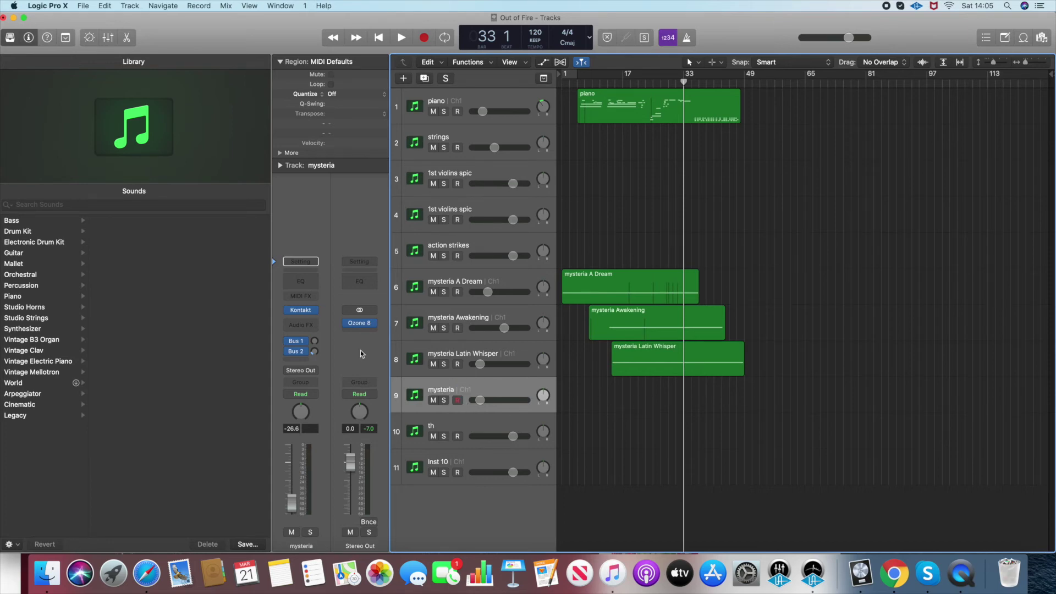
{"action": "left_click", "coordinate": [302, 311]}
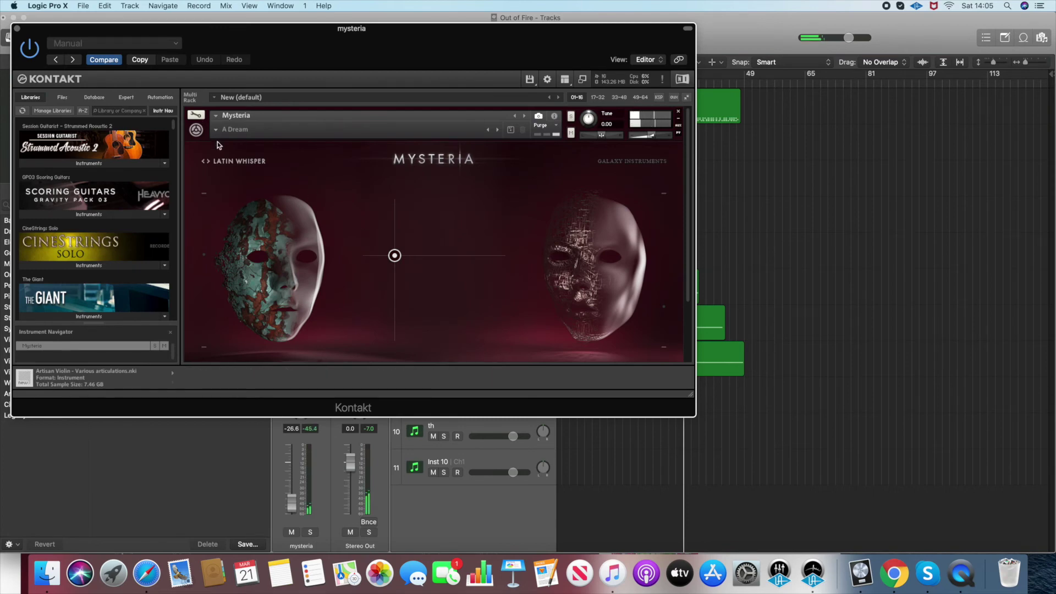
Filter Mysteria's presets by the DRAMATIC mood and load DEEP GROWLS in place of Latin Whisper
{"action": "left_click", "coordinate": [238, 162]}
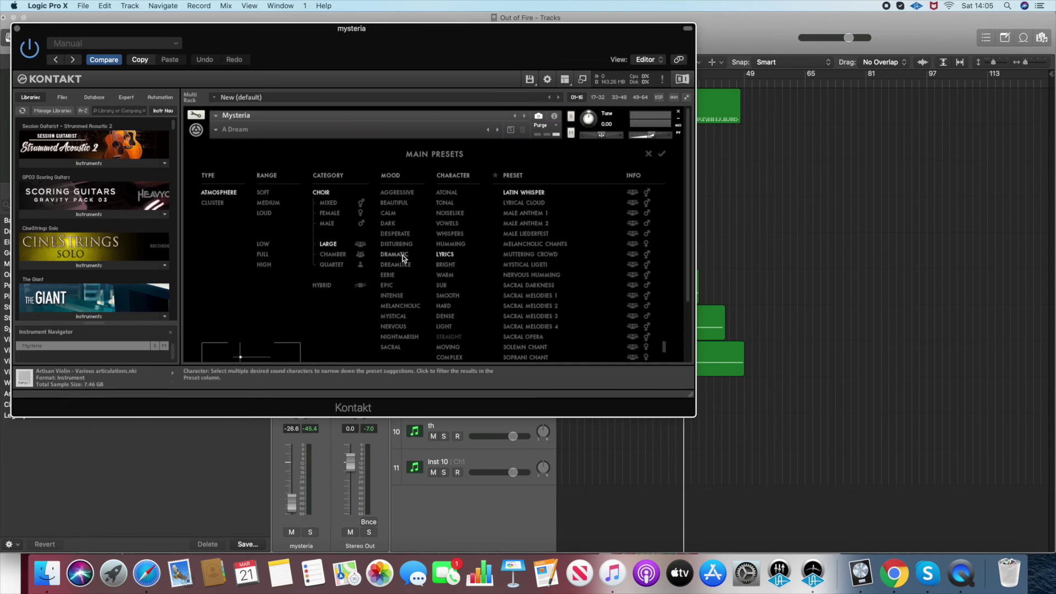
{"action": "left_click", "coordinate": [403, 256]}
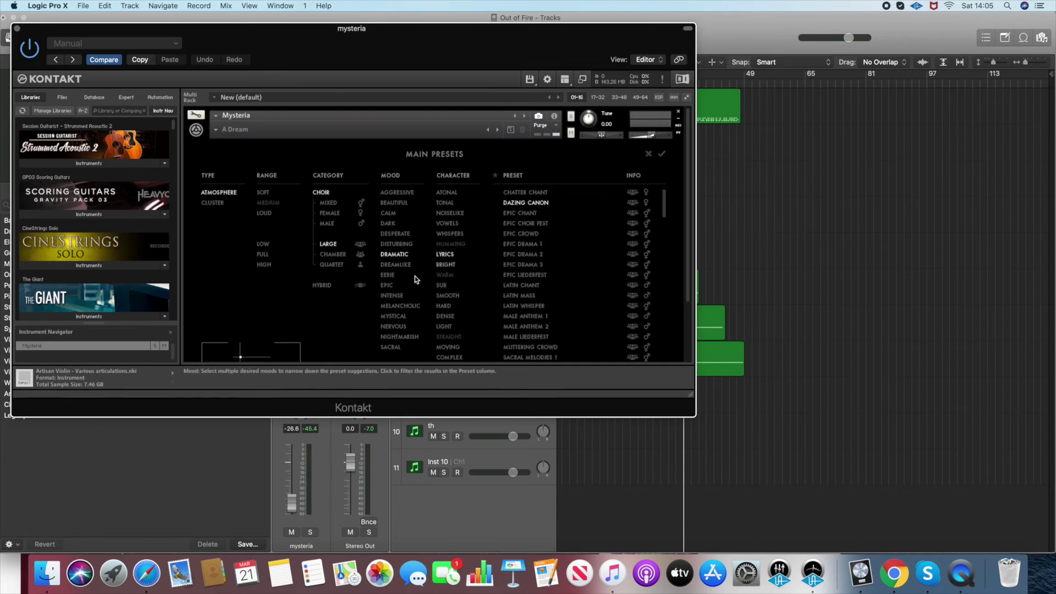
{"action": "left_click", "coordinate": [445, 254]}
{"action": "left_click", "coordinate": [527, 202]}
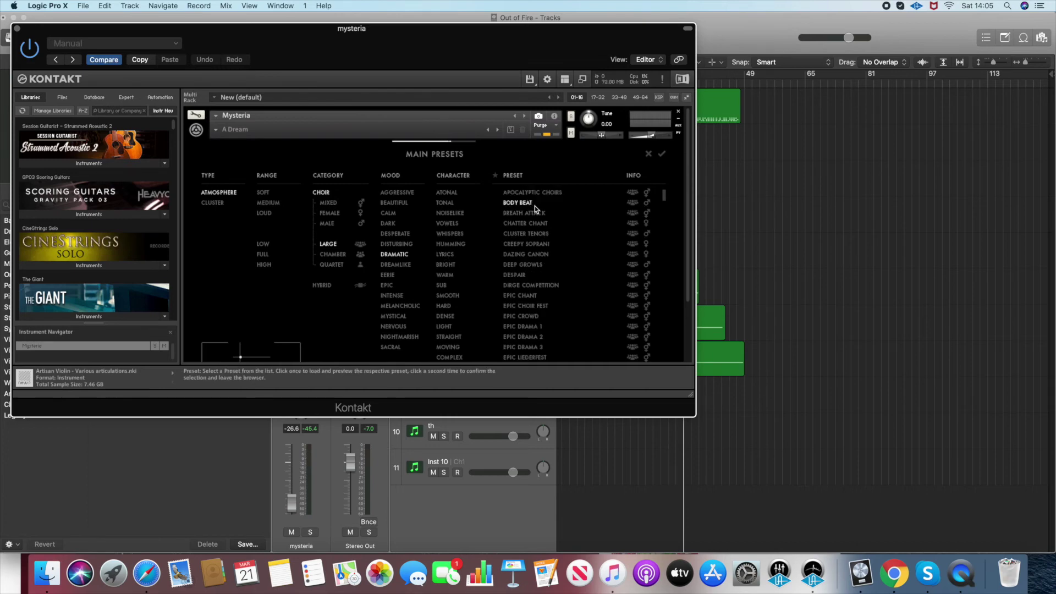
{"action": "double_click", "coordinate": [543, 266]}
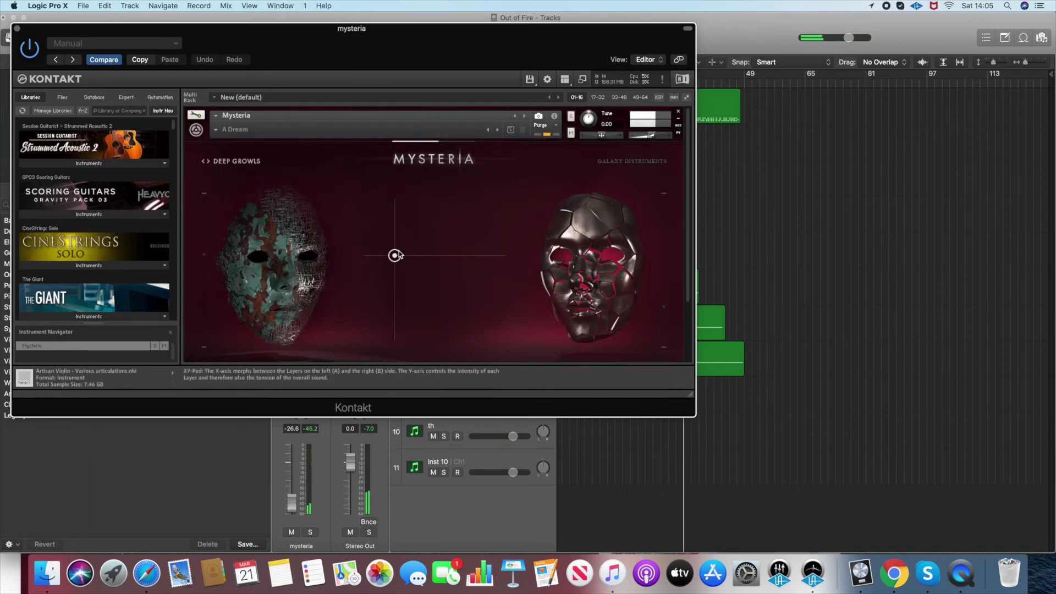
Shift the XY layer blend and show the Deep Growls and Dense Cluster volume, pan and mix page
{"action": "left_click_drag", "start_coordinate": [466, 229], "coordinate": [419, 276]}
{"action": "scroll", "coordinate": [455, 276], "scroll_direction": "down", "scroll_amount": 4}
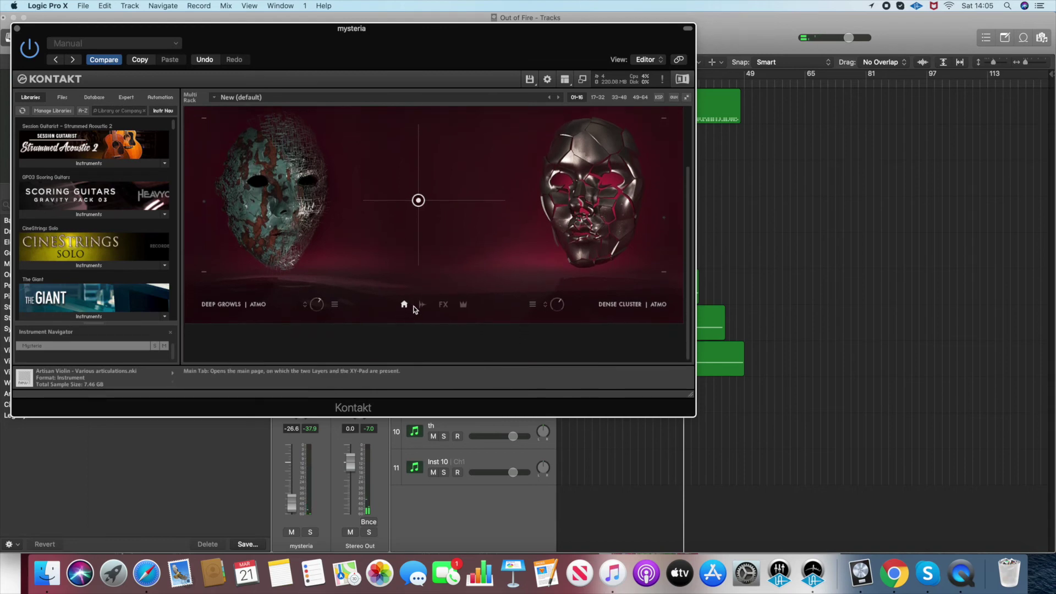
{"action": "left_click", "coordinate": [422, 305]}
{"action": "scroll", "coordinate": [437, 256], "scroll_direction": "up", "scroll_amount": 1}
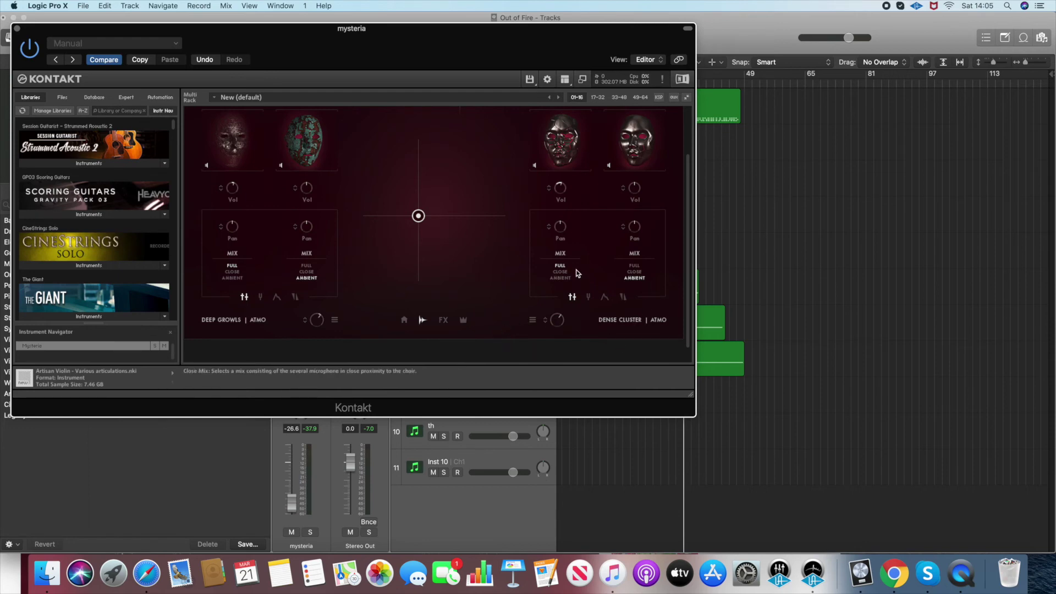
On the effects page, turn on Hacker for the Deep Growls layer and reposition the XY blend
{"action": "left_click", "coordinate": [443, 321]}
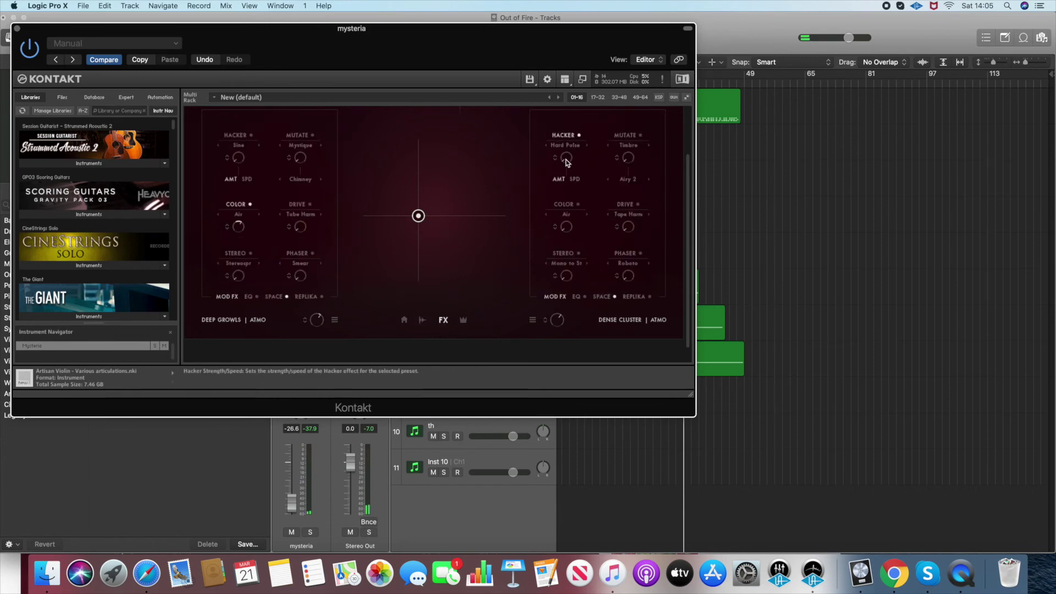
{"action": "left_click", "coordinate": [236, 135]}
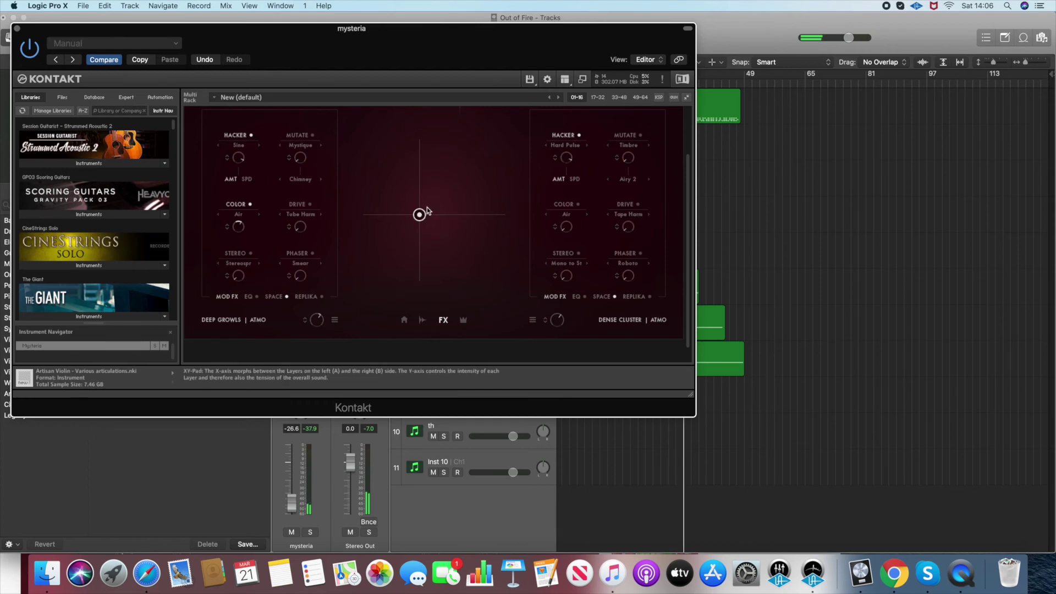
{"action": "left_click_drag", "start_coordinate": [427, 207], "coordinate": [500, 141]}
{"action": "left_click_drag", "start_coordinate": [496, 244], "coordinate": [456, 240]}
{"action": "left_click_drag", "start_coordinate": [413, 180], "coordinate": [492, 144]}
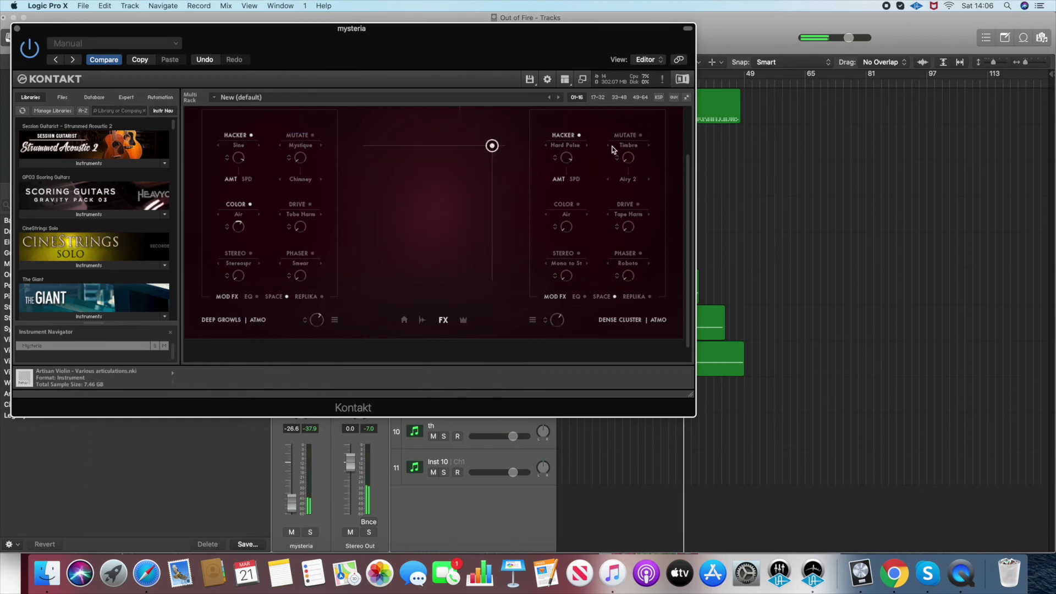
Set the right layer's Mutate to 47%, enable left Mutate at 63%, and move the blend left
{"action": "left_click_drag", "start_coordinate": [628, 158], "coordinate": [628, 155]}
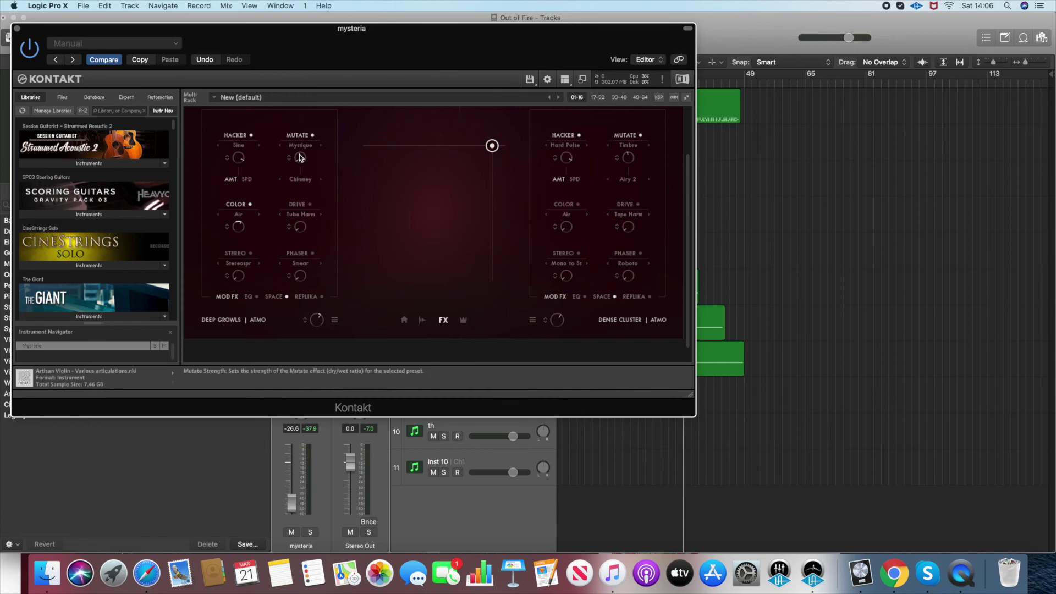
{"action": "left_click", "coordinate": [311, 135]}
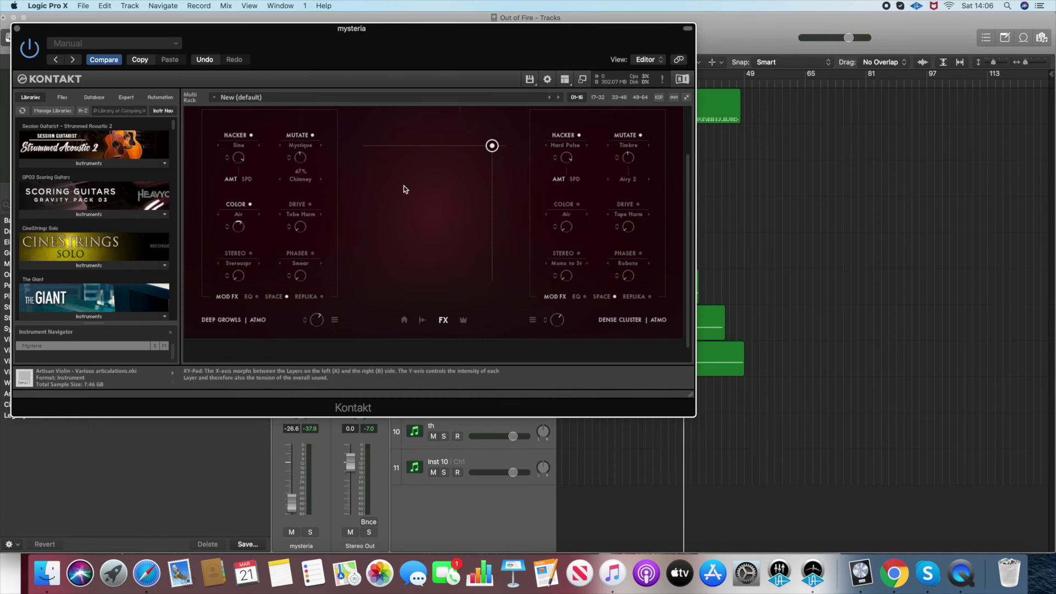
{"action": "left_click_drag", "start_coordinate": [301, 157], "coordinate": [301, 147]}
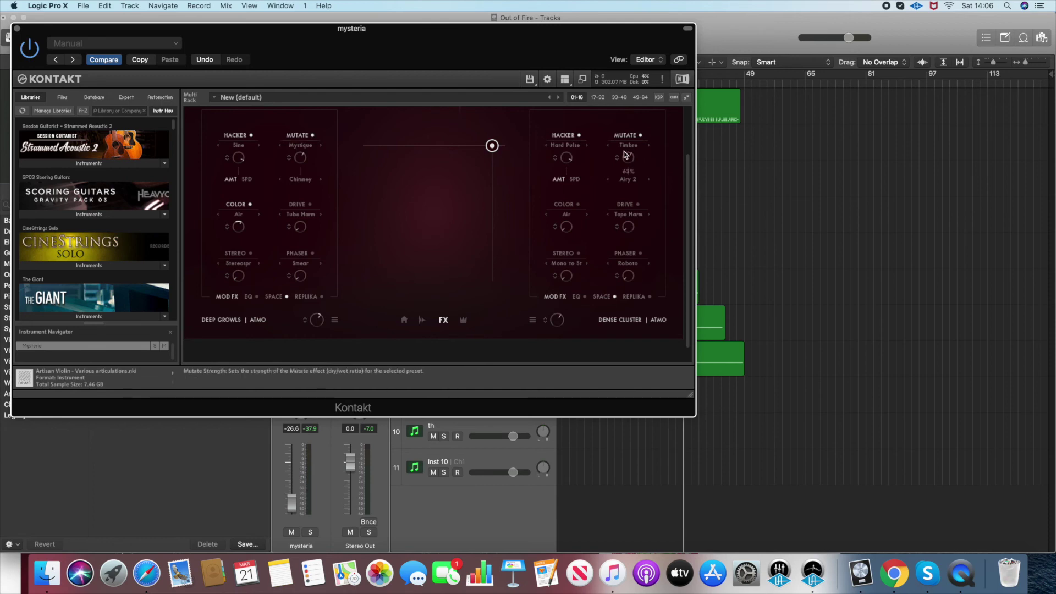
{"action": "left_click_drag", "start_coordinate": [492, 145], "coordinate": [473, 194]}
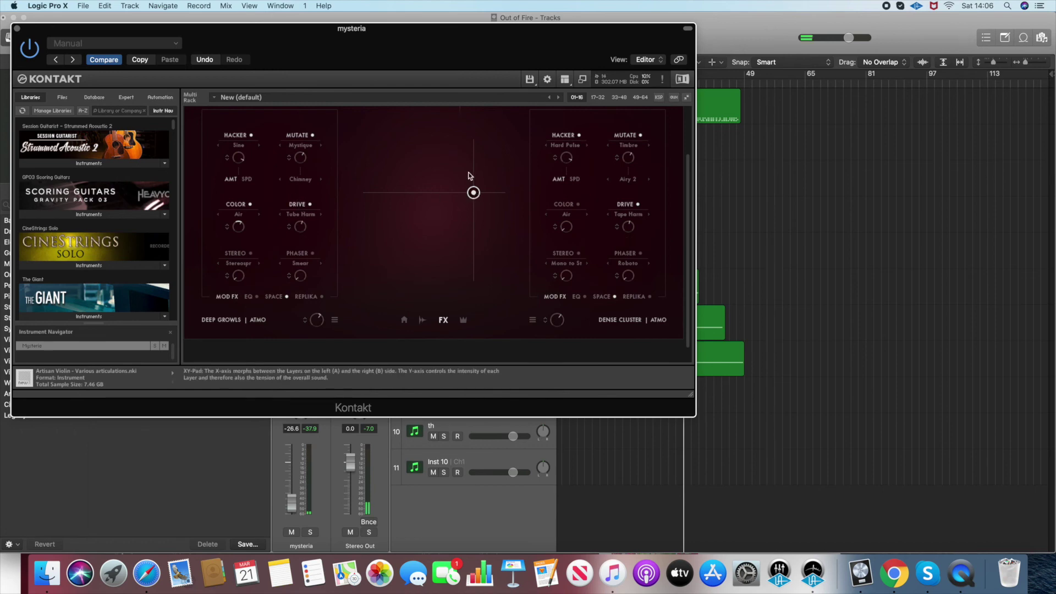
{"action": "left_click_drag", "start_coordinate": [469, 175], "coordinate": [482, 148]}
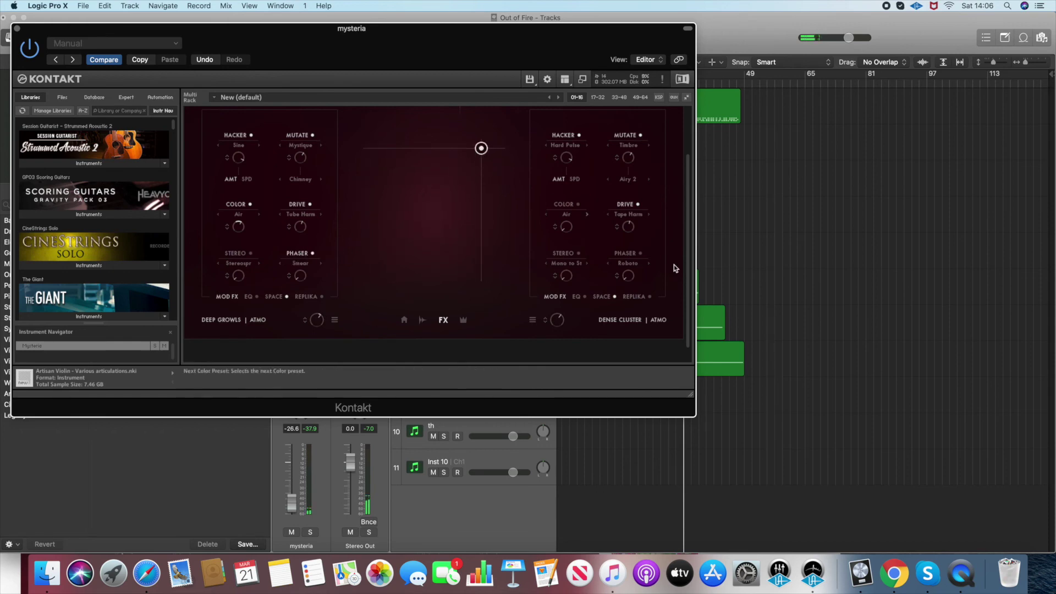
Turn on the right layer's Phaser, set the left Phaser to 75%, and centre the XY blend
{"action": "left_click", "coordinate": [626, 253]}
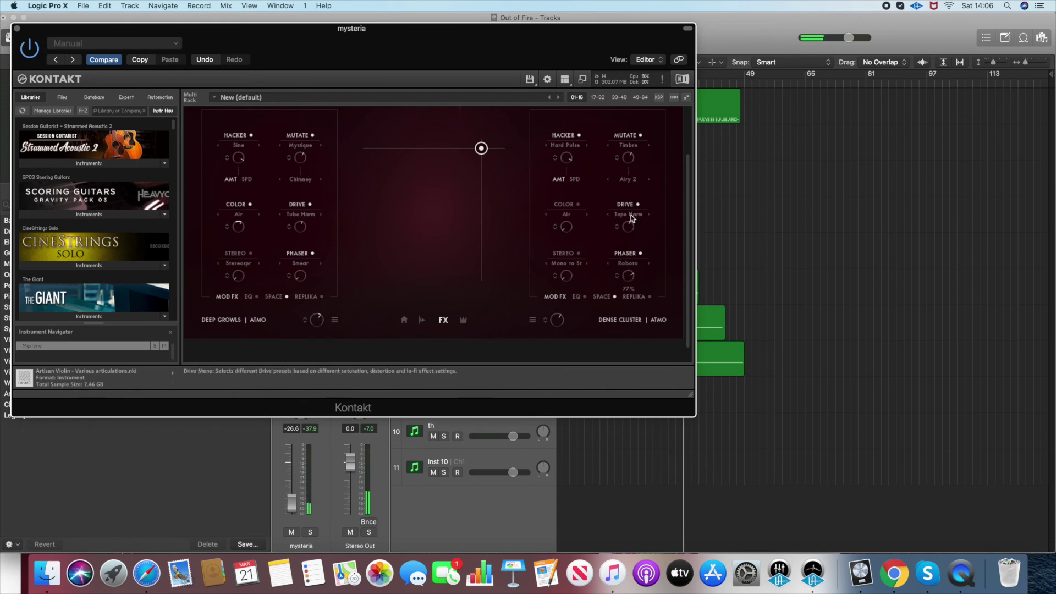
{"action": "left_click_drag", "start_coordinate": [300, 275], "coordinate": [299, 273]}
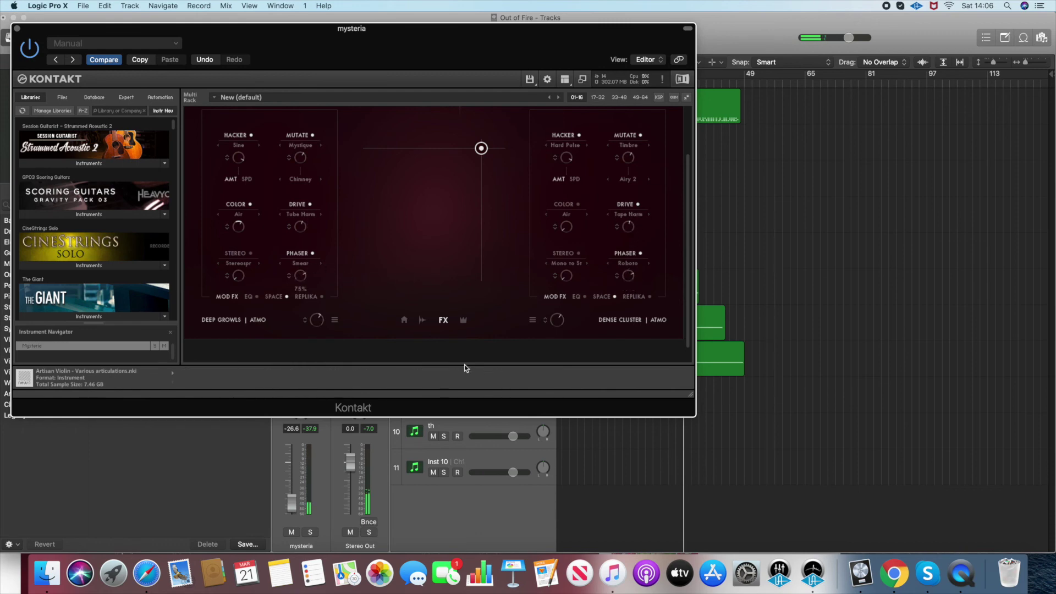
{"action": "left_click_drag", "start_coordinate": [481, 150], "coordinate": [442, 177]}
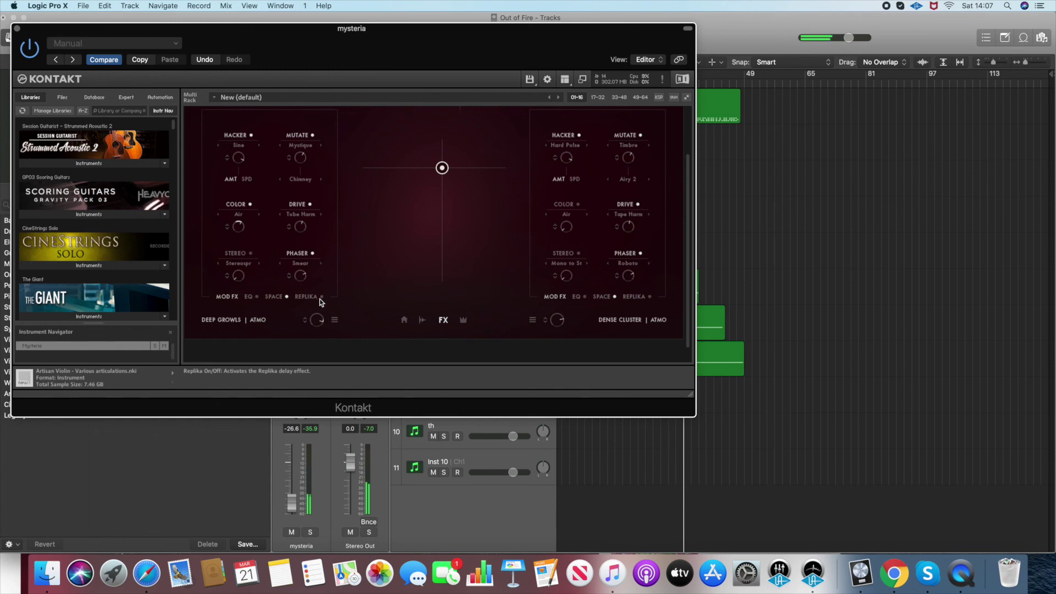
{"action": "left_click_drag", "start_coordinate": [442, 168], "coordinate": [430, 228]}
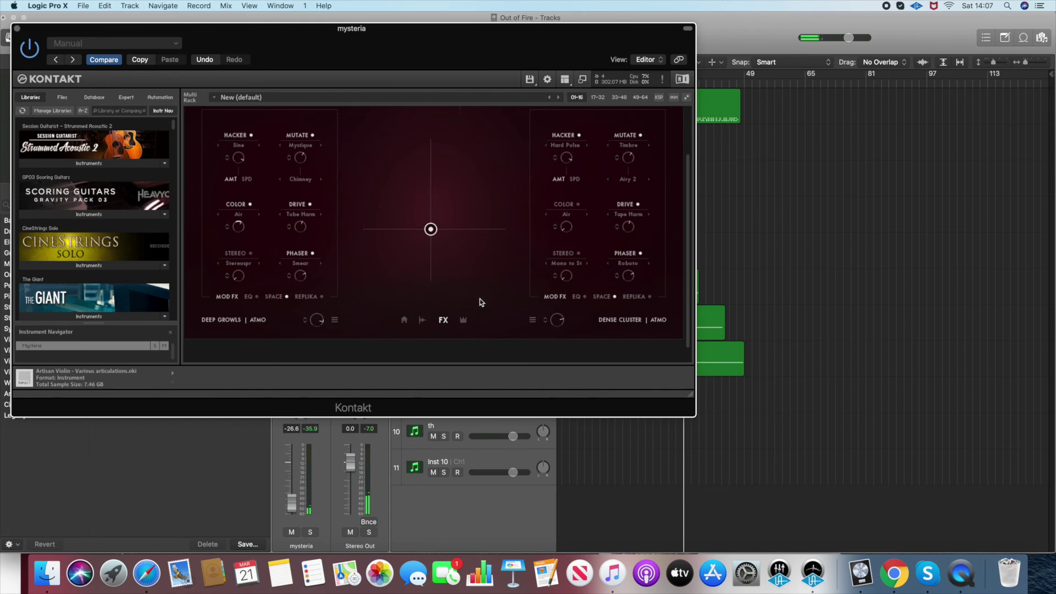
{"action": "left_click", "coordinate": [405, 320]}
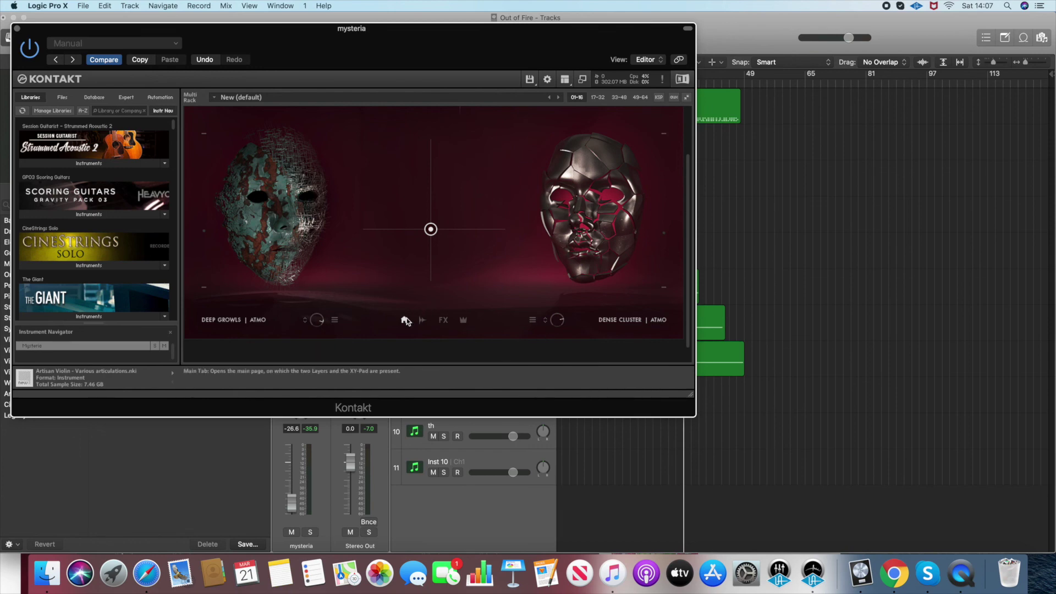
Reopen Mysteria's Main Presets browser showing Deep Growls and move the Kontakt window lower
{"action": "scroll", "coordinate": [405, 318], "scroll_direction": "up", "scroll_amount": 3}
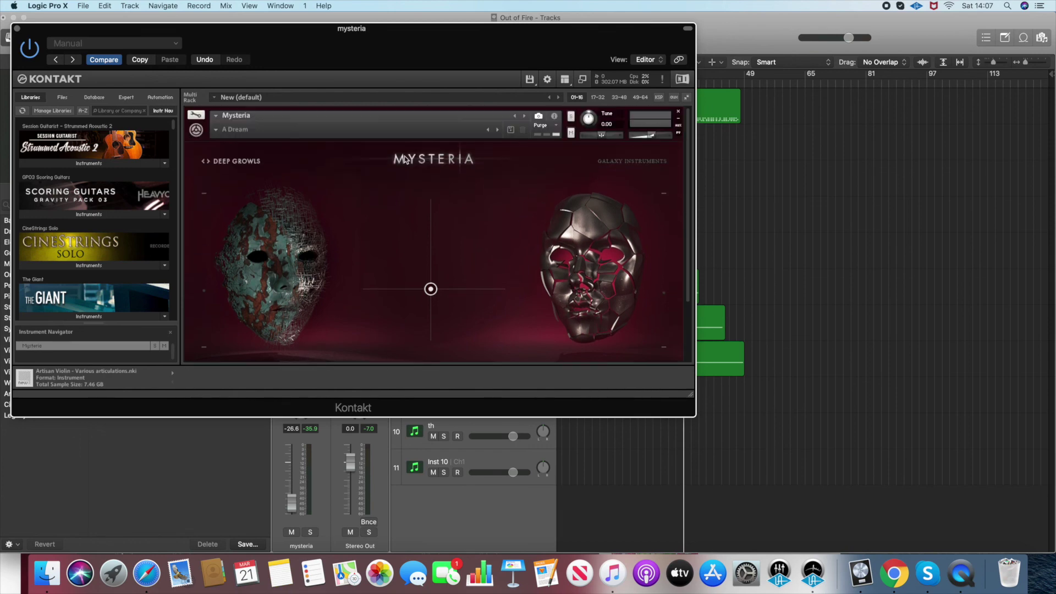
{"action": "left_click", "coordinate": [259, 161]}
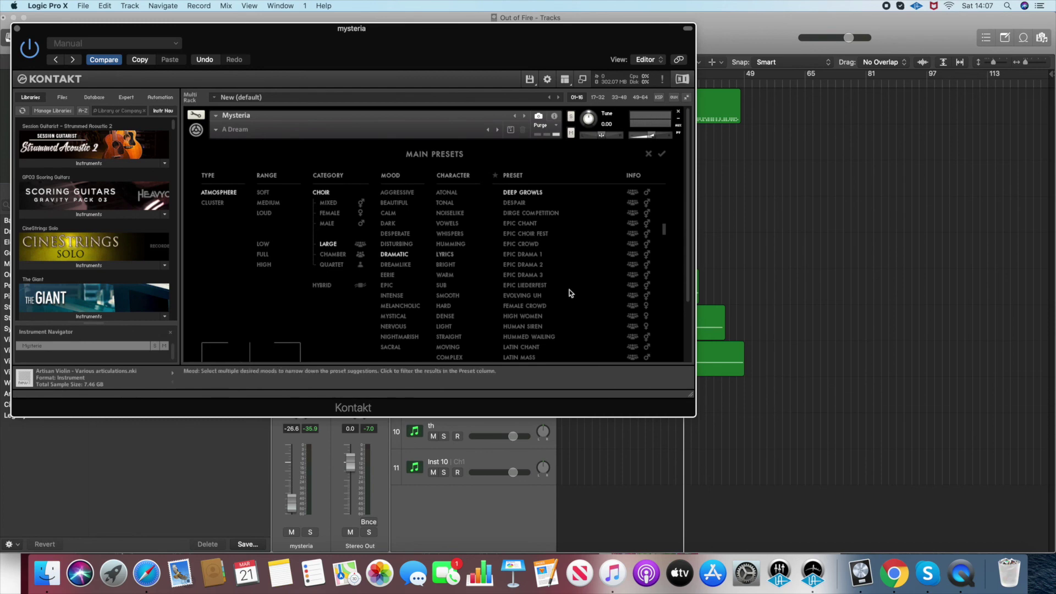
{"action": "left_click_drag", "start_coordinate": [560, 55], "coordinate": [648, 229]}
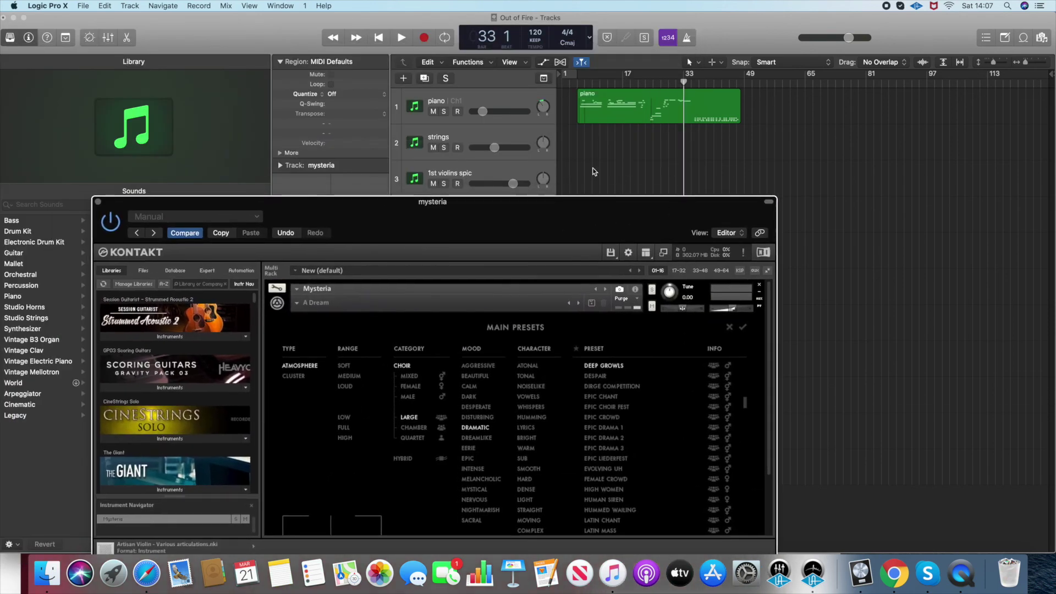
Close the Kontakt window to reveal the full track list with mysteria as track 9
{"action": "left_click", "coordinate": [99, 203]}
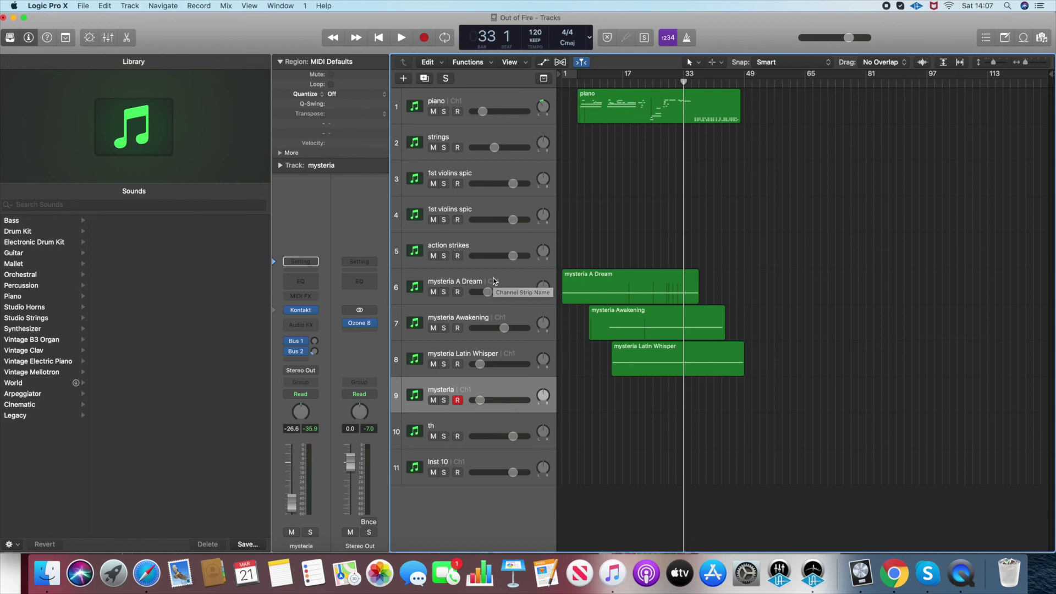
{"action": "mouse_move", "coordinate": [295, 314]}
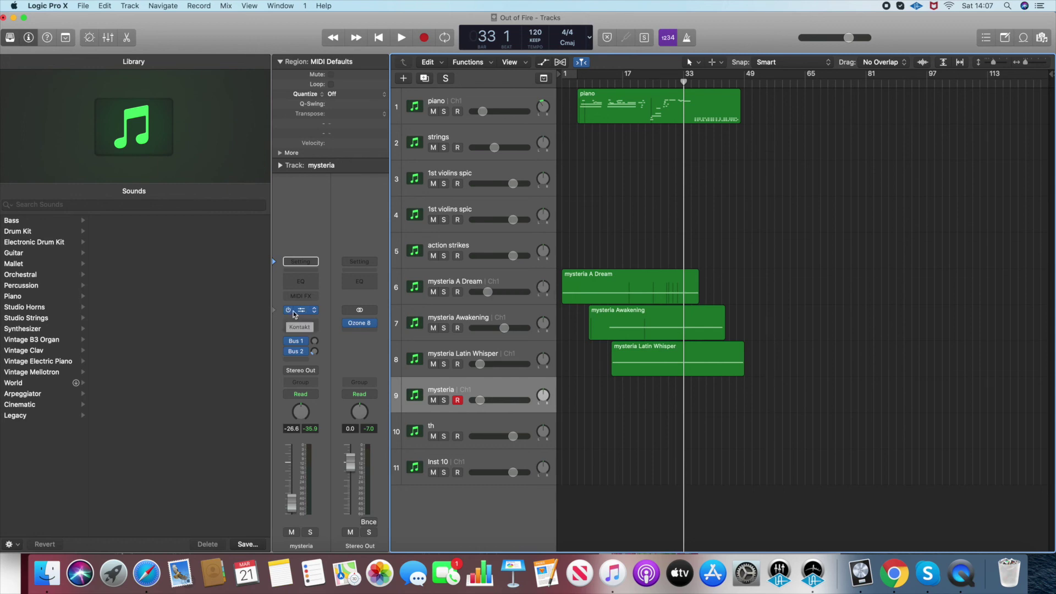